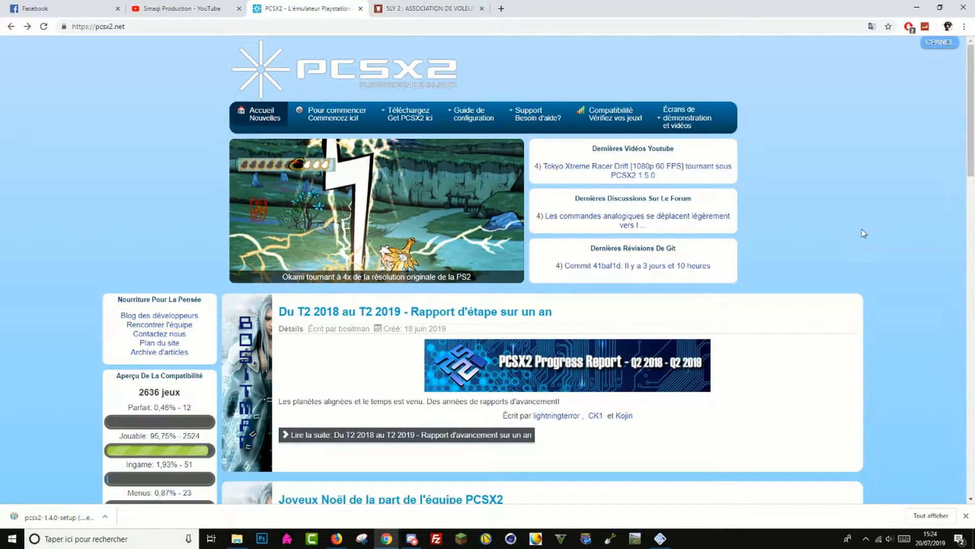
- Open the PCSX2 site's download page and show it in its original English instead of the French translation
mouse_move(408, 108)
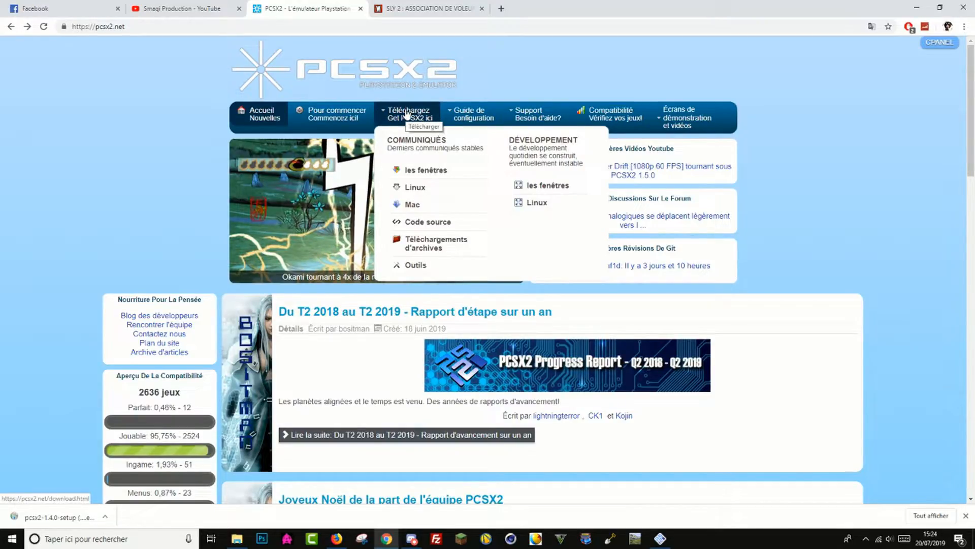
click(406, 113)
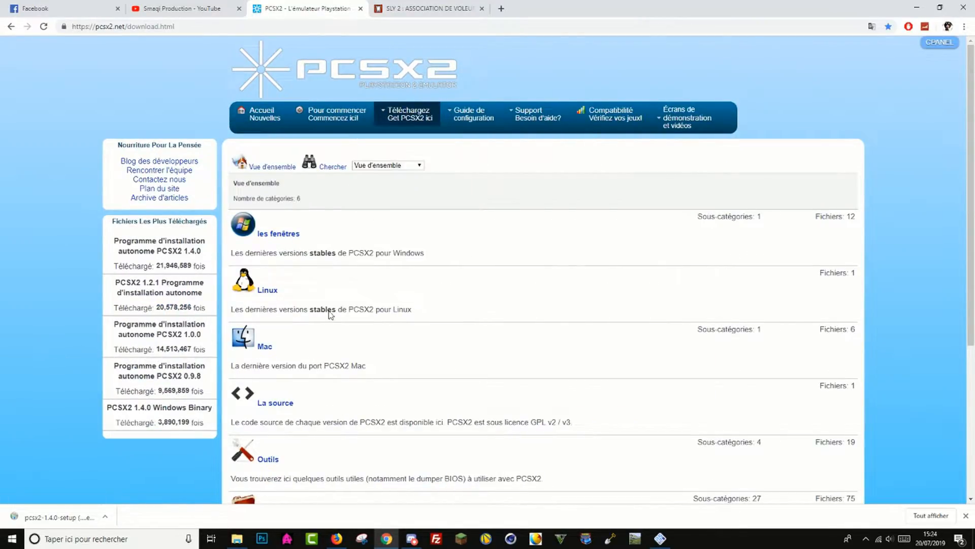
mouse_move(414, 120)
right_click(605, 252)
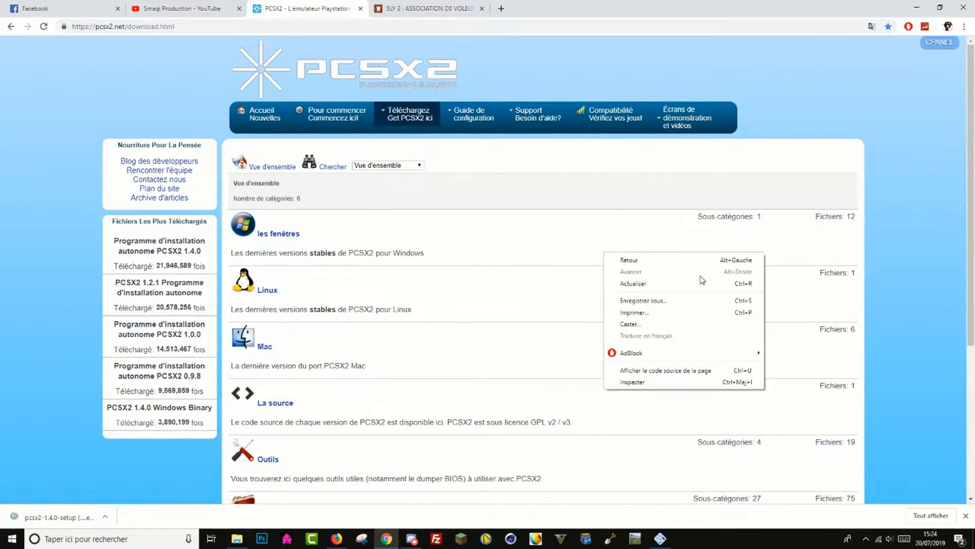
click(872, 26)
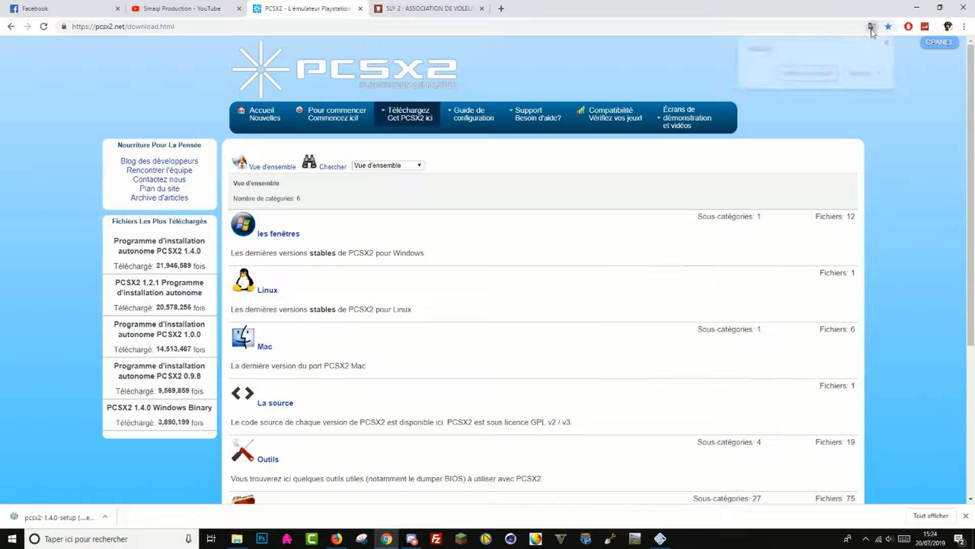
click(808, 75)
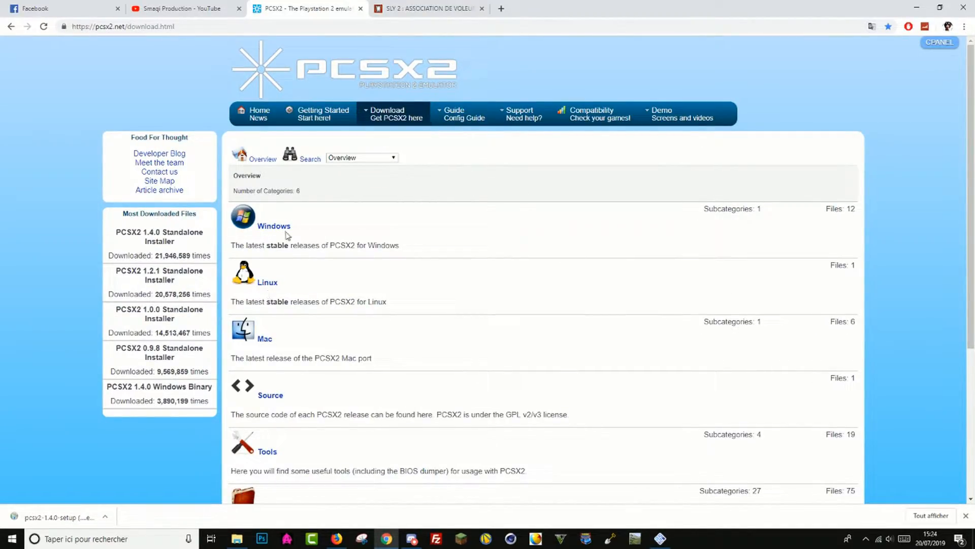
- Open the stable Windows releases of PCSX2 and dismiss the browser's downloads bar
drag(256, 226, 360, 236)
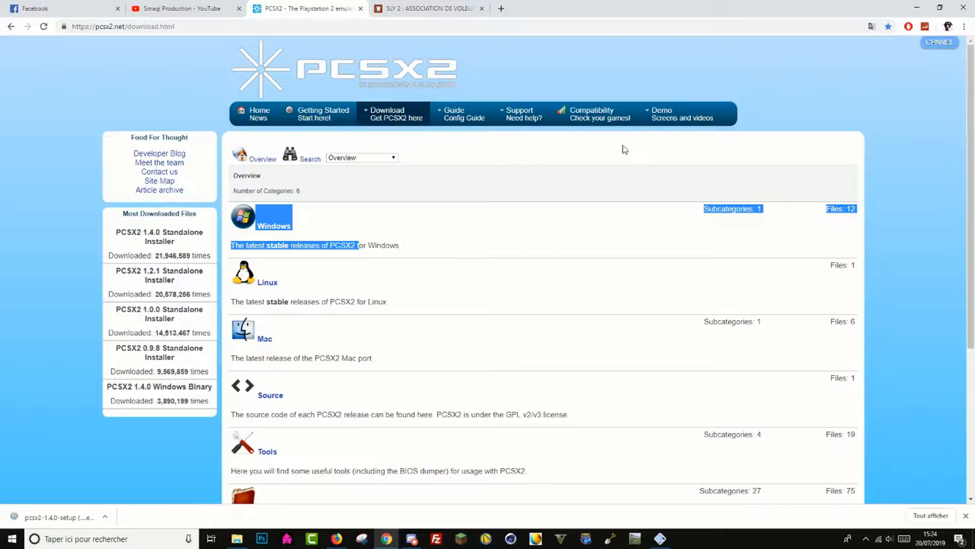
click(828, 253)
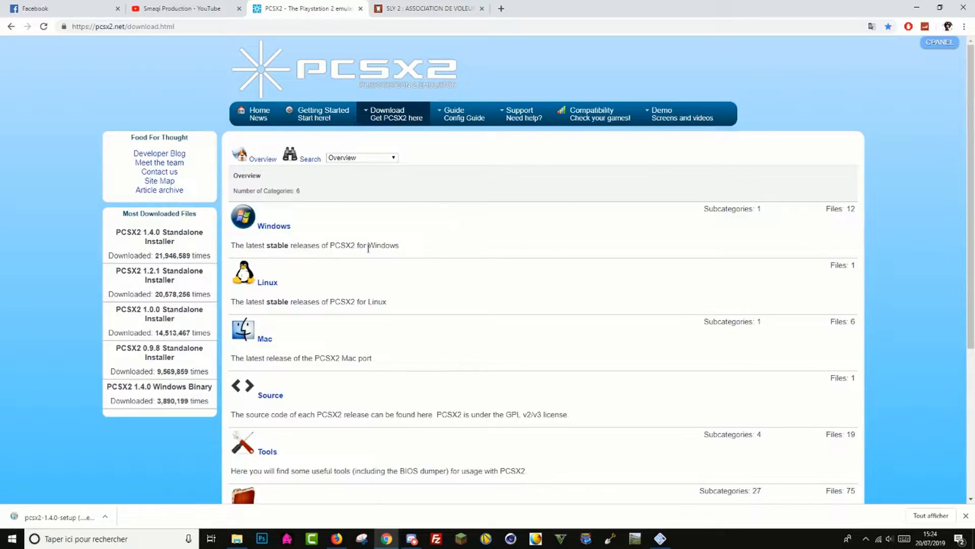
click(282, 228)
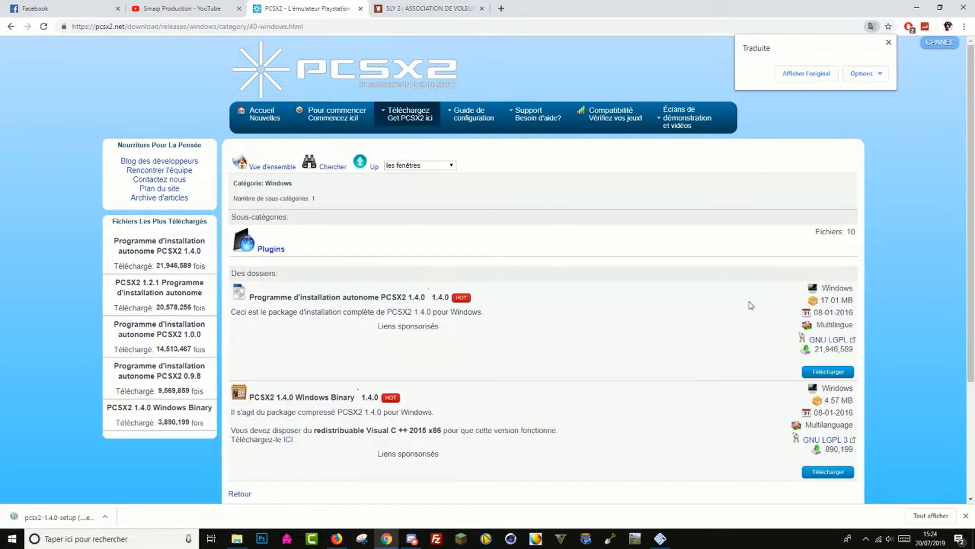
scroll(838, 365, down, 1)
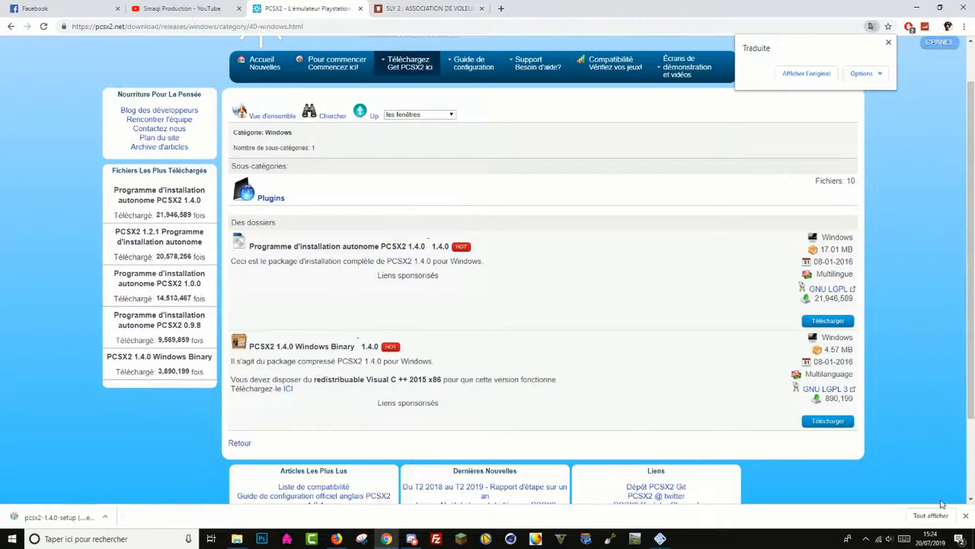
click(966, 516)
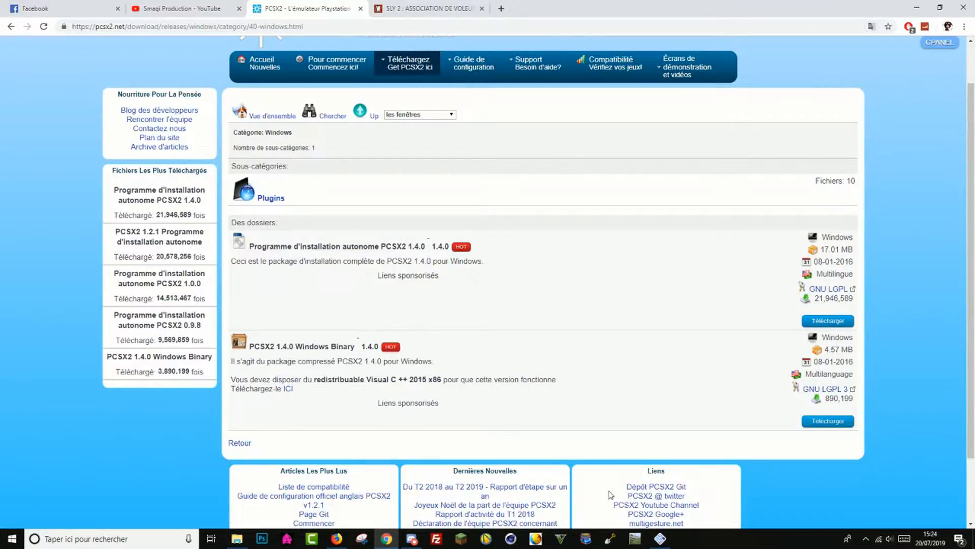
- Switch to the PCSX2 emulator, refresh its BIOS list and apply the Europe v02.20(10/02/2006) BIOS
click(668, 537)
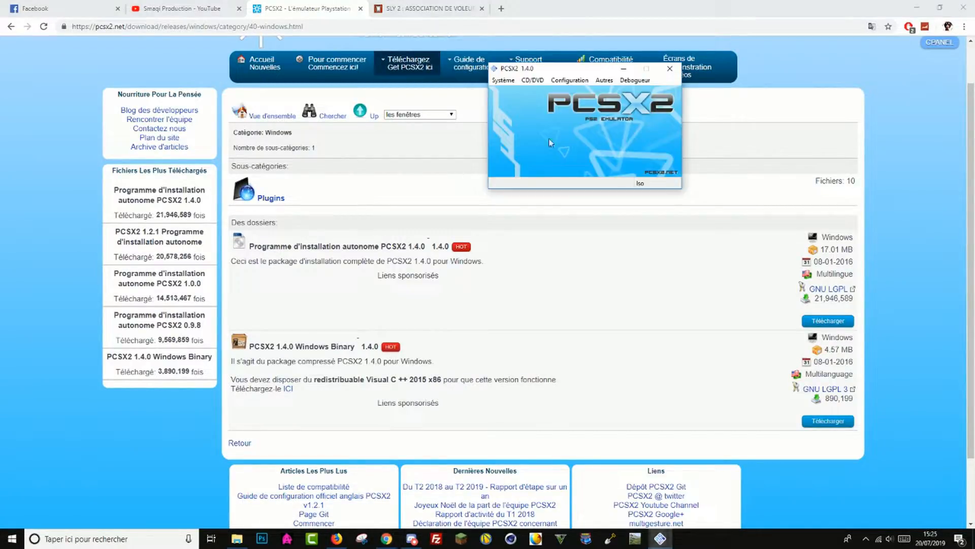
click(579, 80)
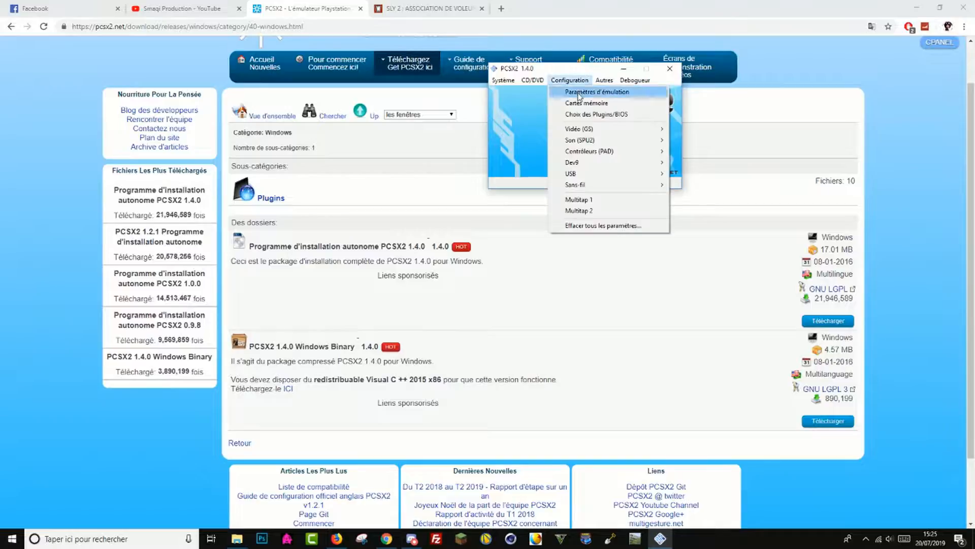
click(619, 115)
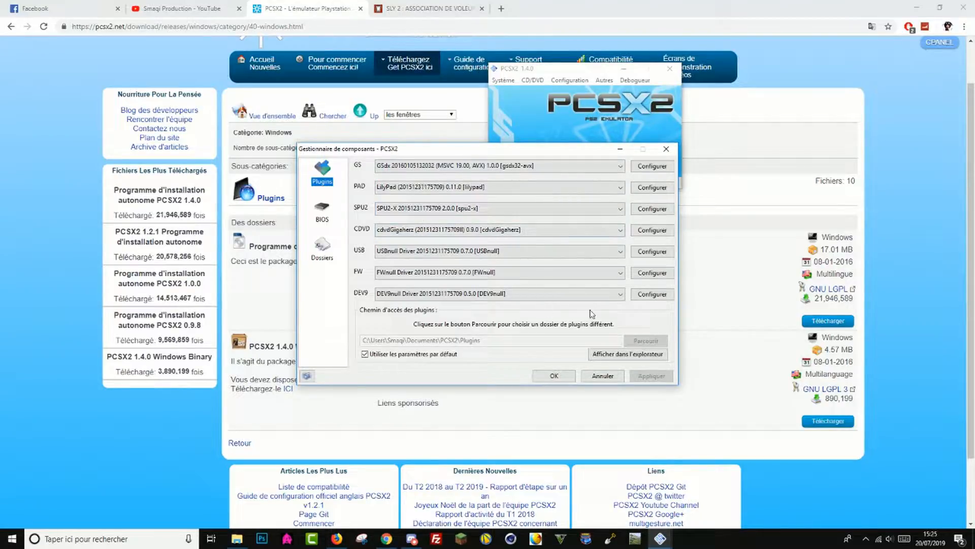
click(330, 218)
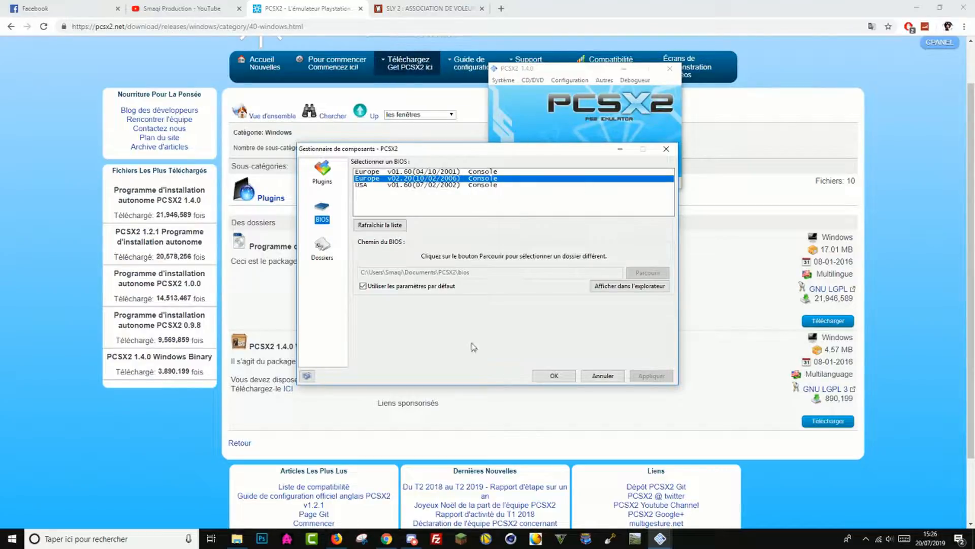
click(390, 227)
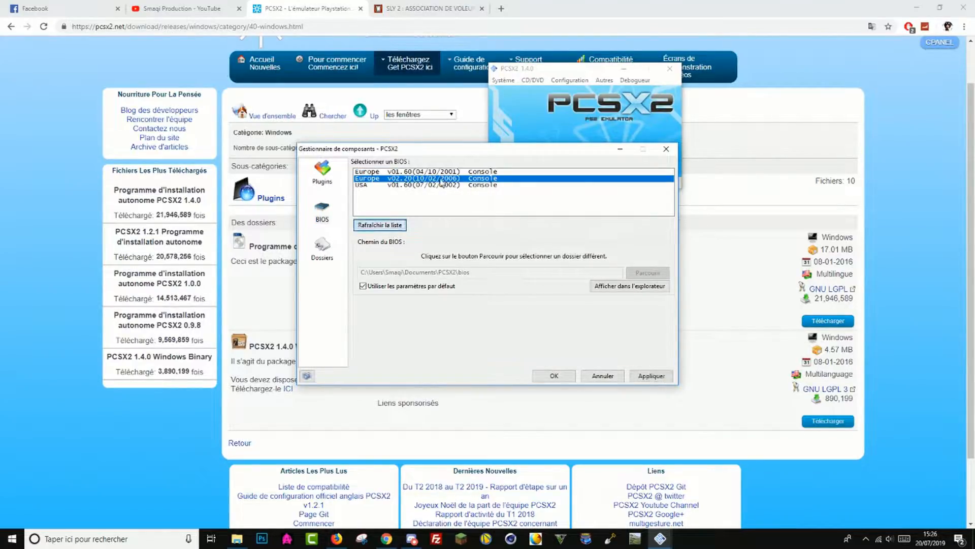
click(650, 376)
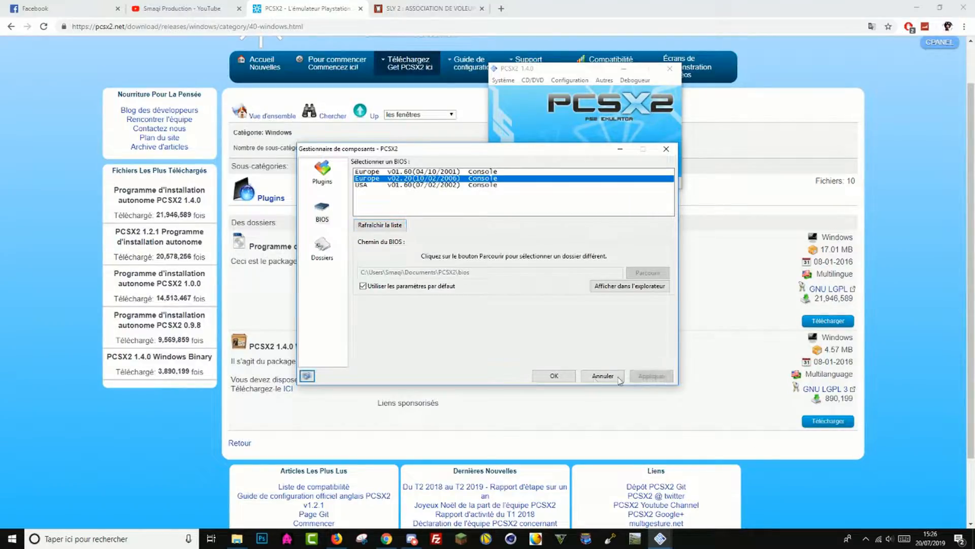
click(553, 376)
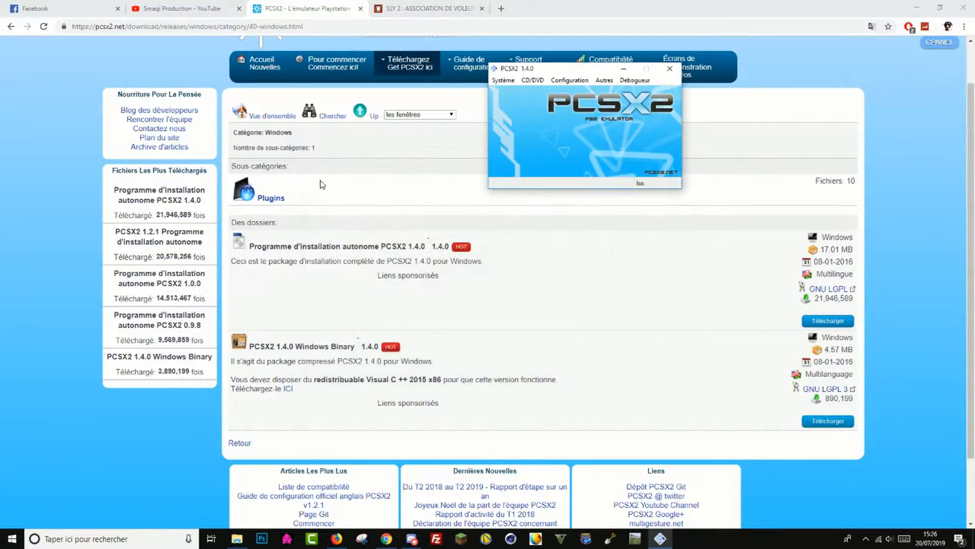
- Move the PCSX2 window aside and start downloading Sly 2 : Association de Voleurs from its WoWroms page in Chrome
drag(555, 71, 173, 96)
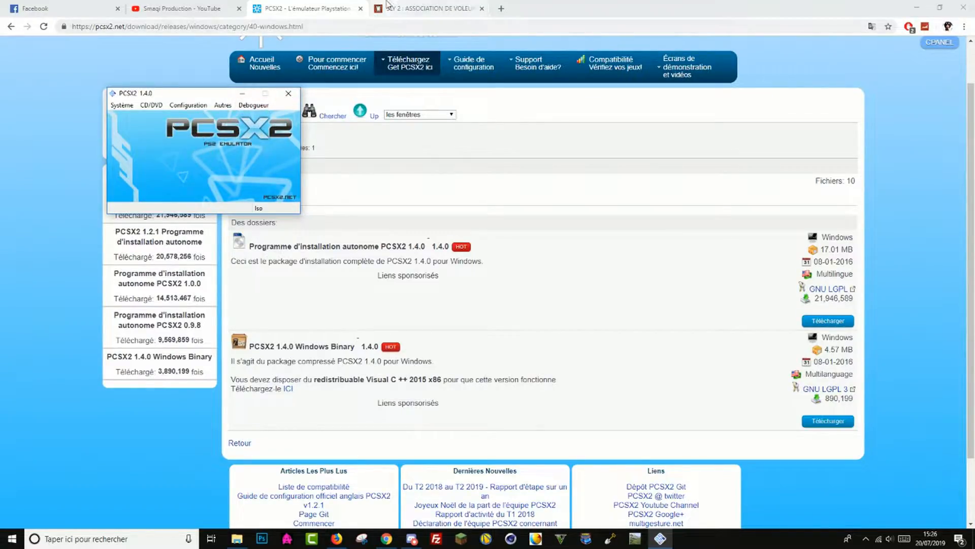
click(407, 8)
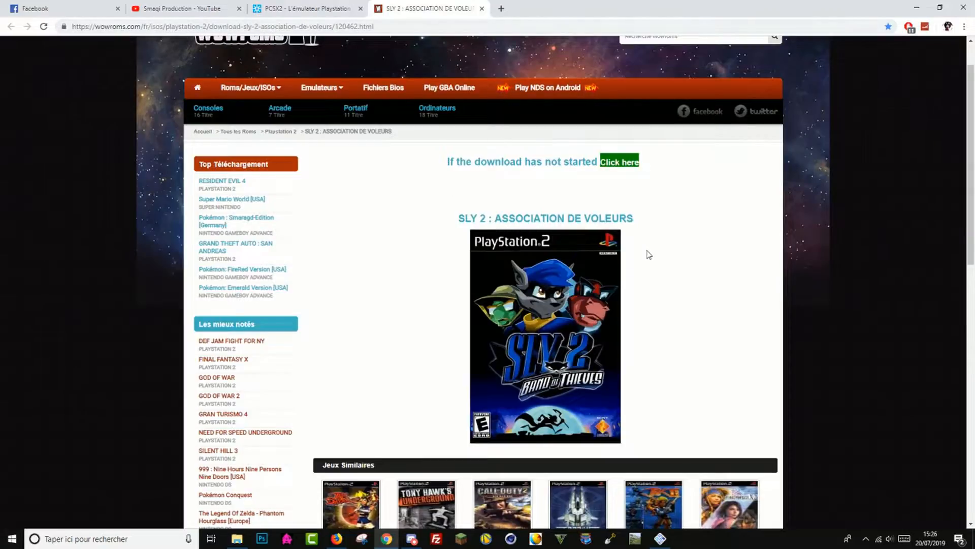
scroll(646, 254, down, 2)
scroll(644, 247, up, 1)
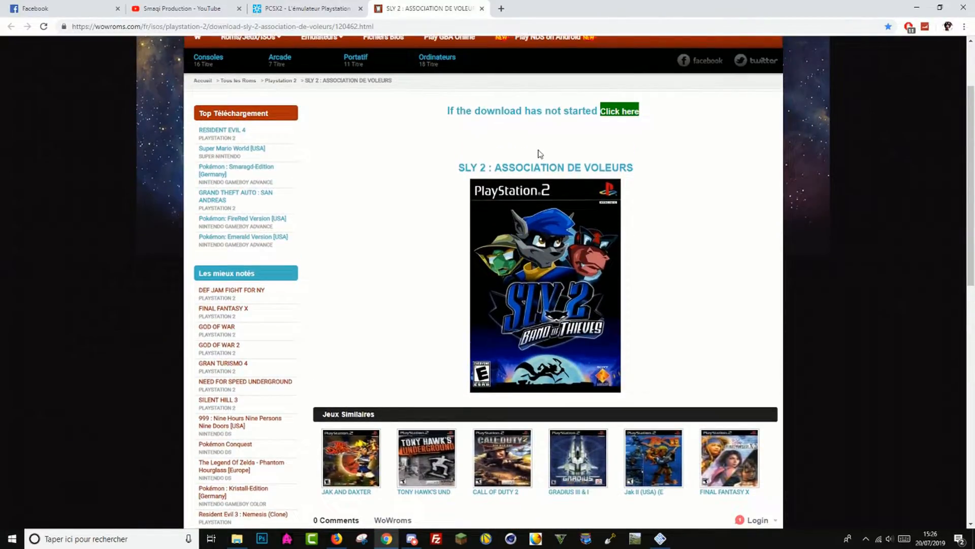
click(619, 111)
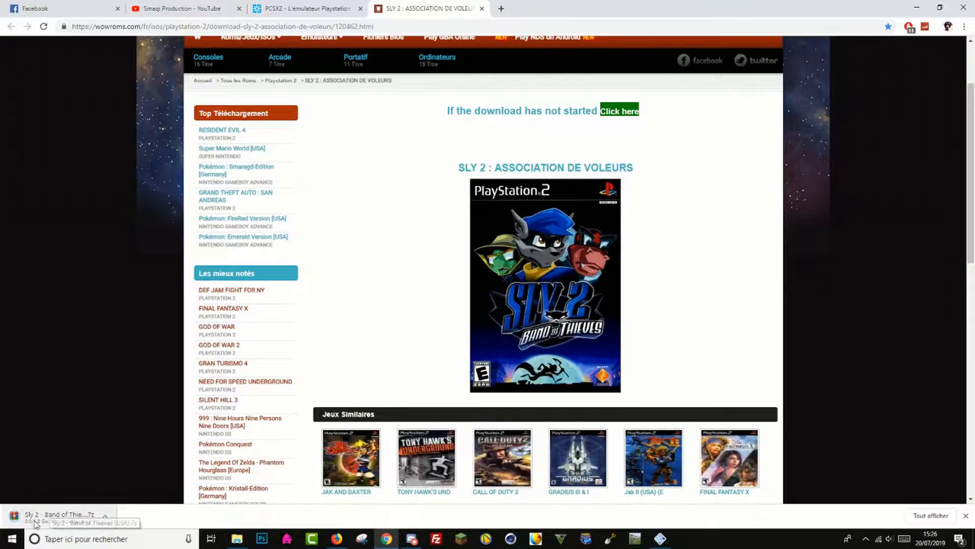
- Cancel the Sly 2 download and close the WoWroms page
click(107, 517)
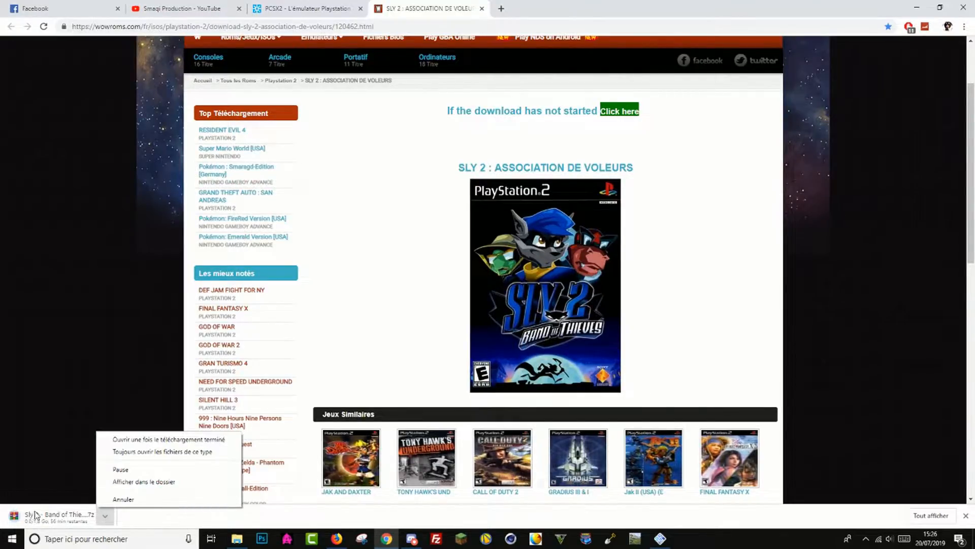
click(125, 498)
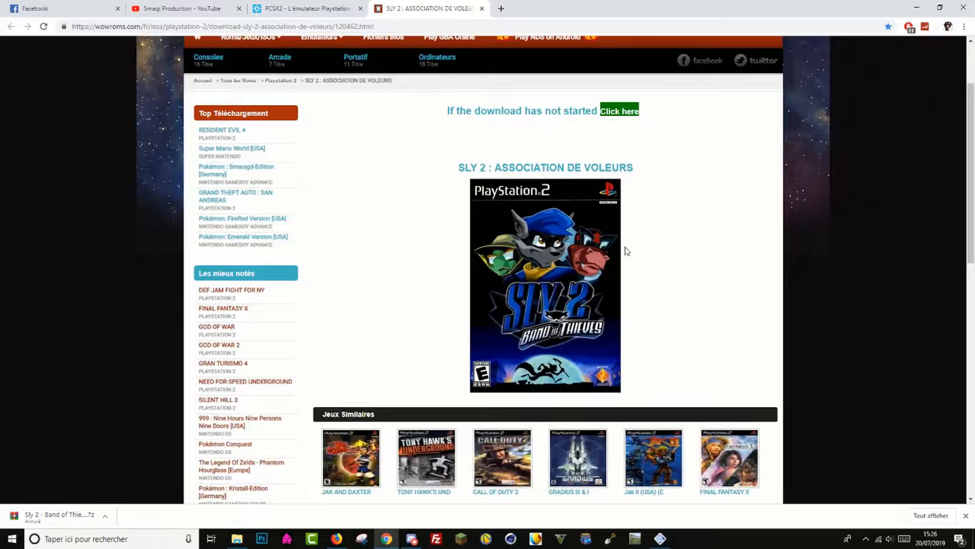
scroll(503, 194, up, 1)
scroll(551, 246, down, 4)
scroll(550, 246, up, 2)
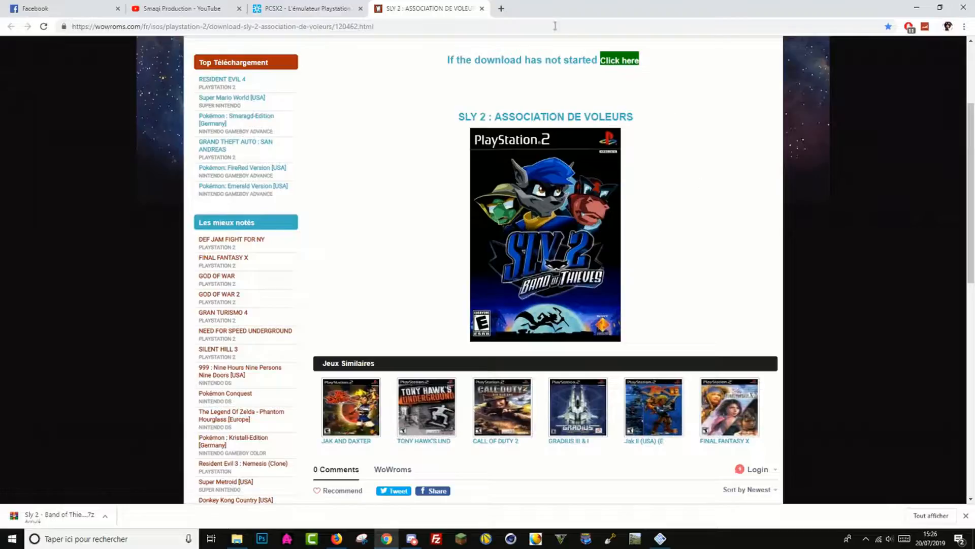
click(482, 9)
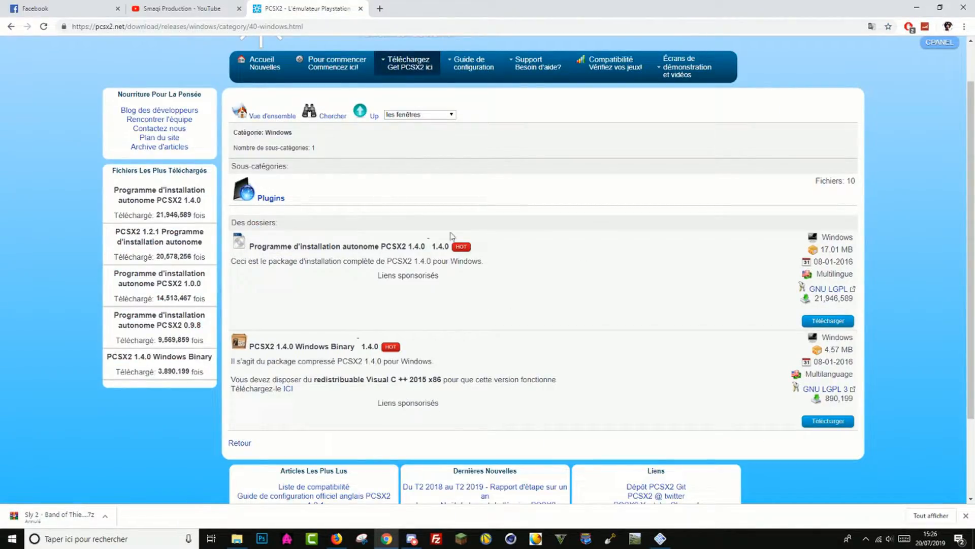
- Switch back to PCSX2, open the GSdx video plugin settings and set the adapter to NVIDIA GeForce GTX 1050 Ti
click(661, 538)
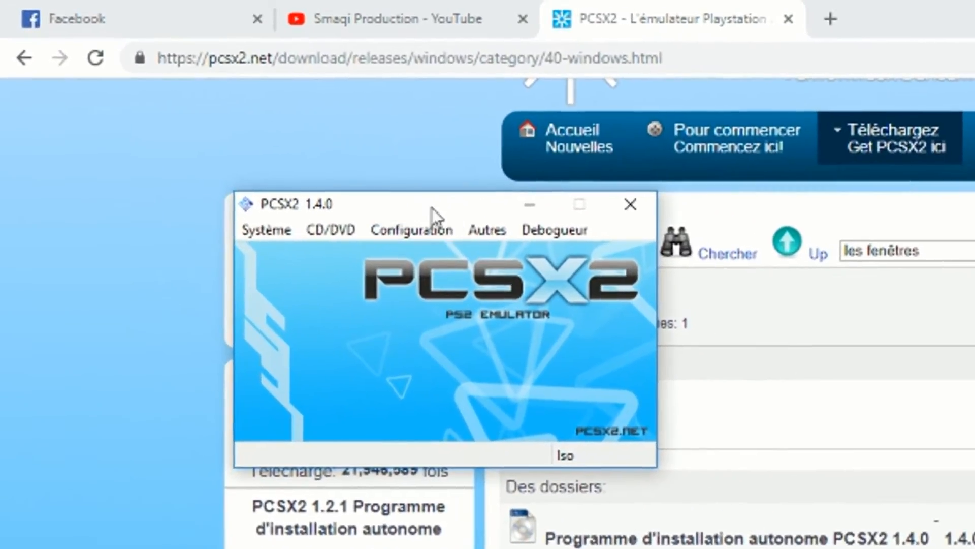
click(417, 229)
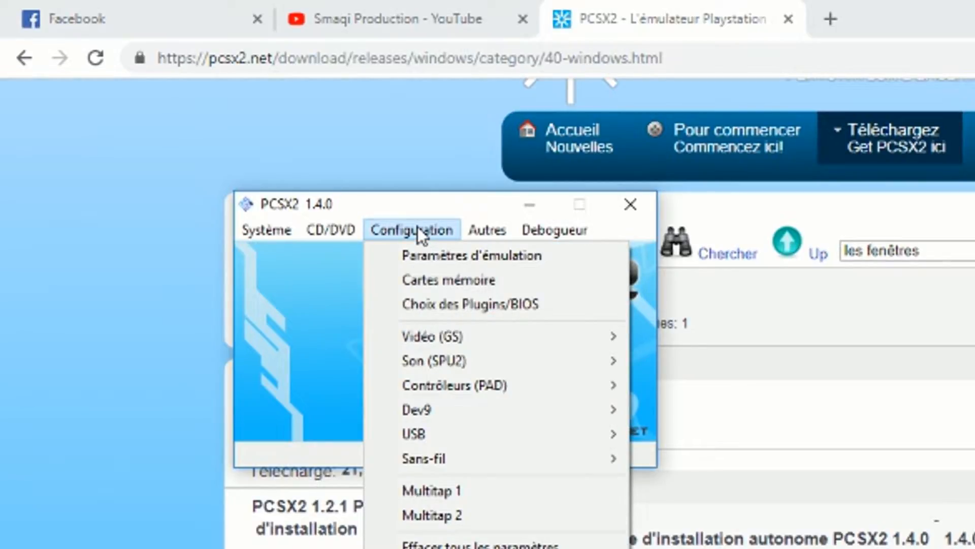
mouse_move(433, 331)
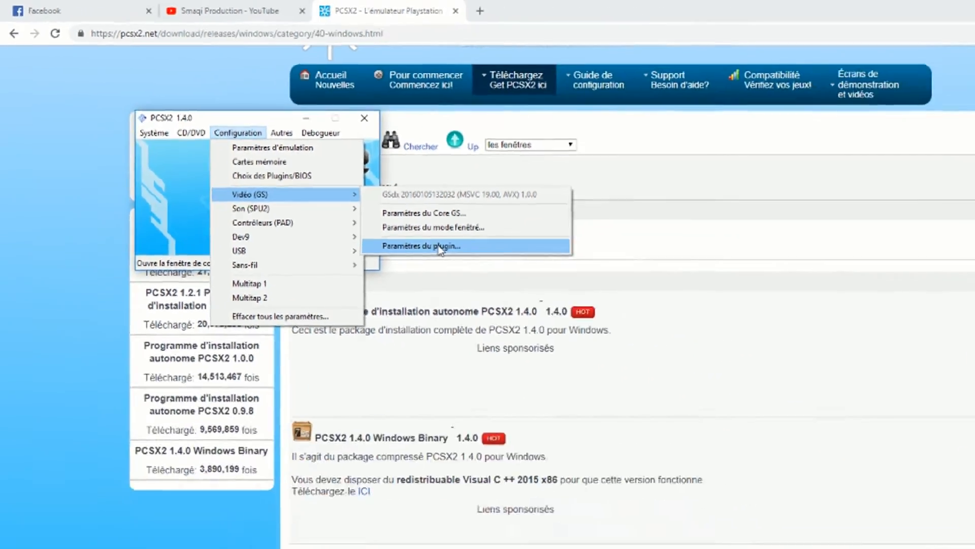
click(761, 427)
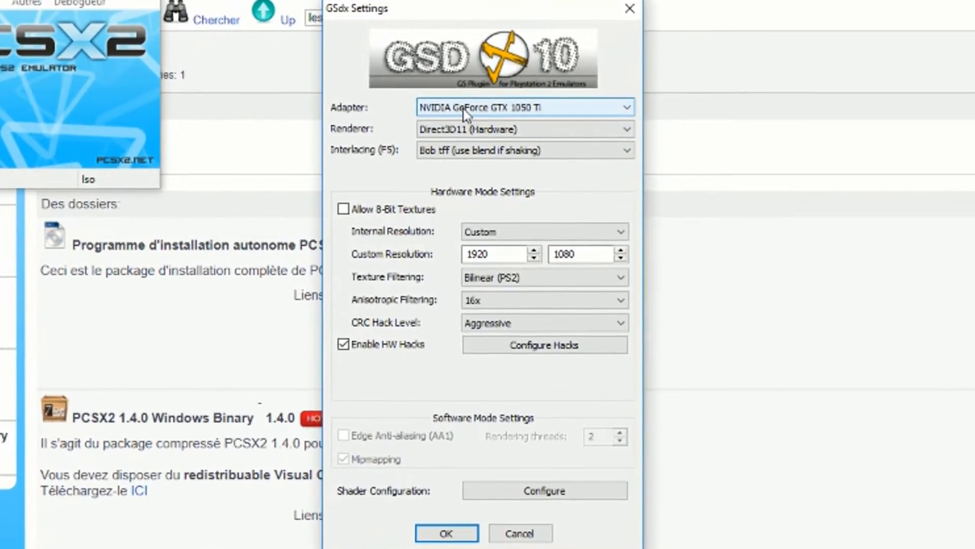
click(466, 113)
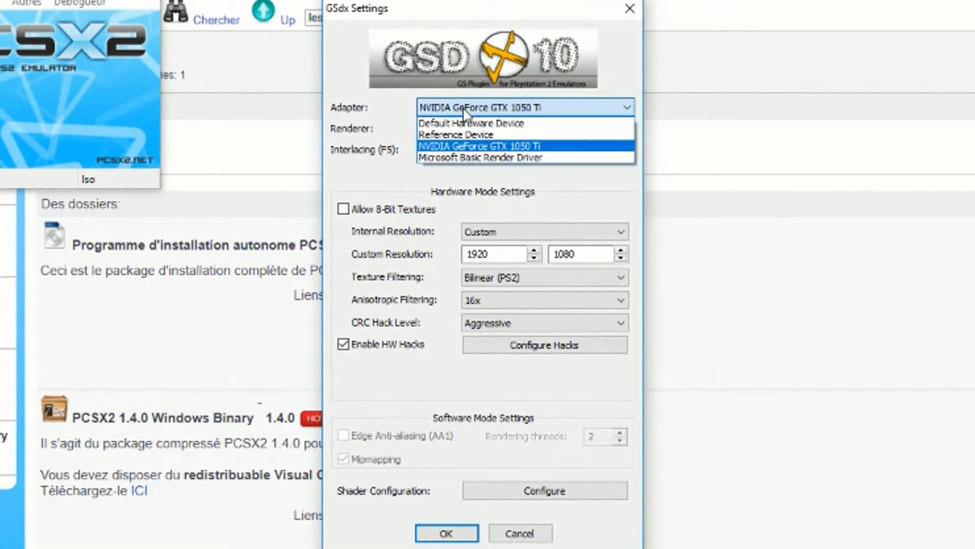
click(475, 148)
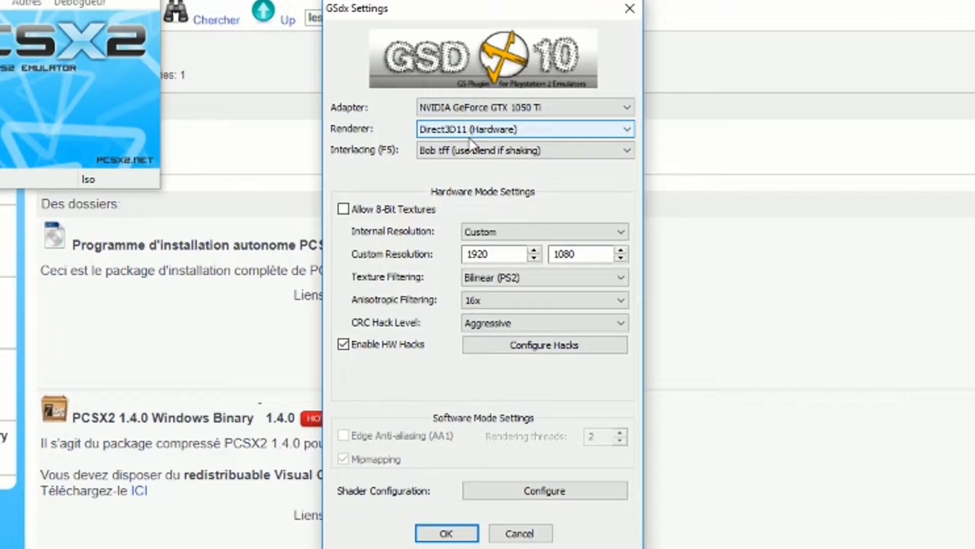
- Keep the GSdx renderer on Direct3D11 (Hardware) and set interlacing to Bob tff (use blend if shaking)
click(512, 140)
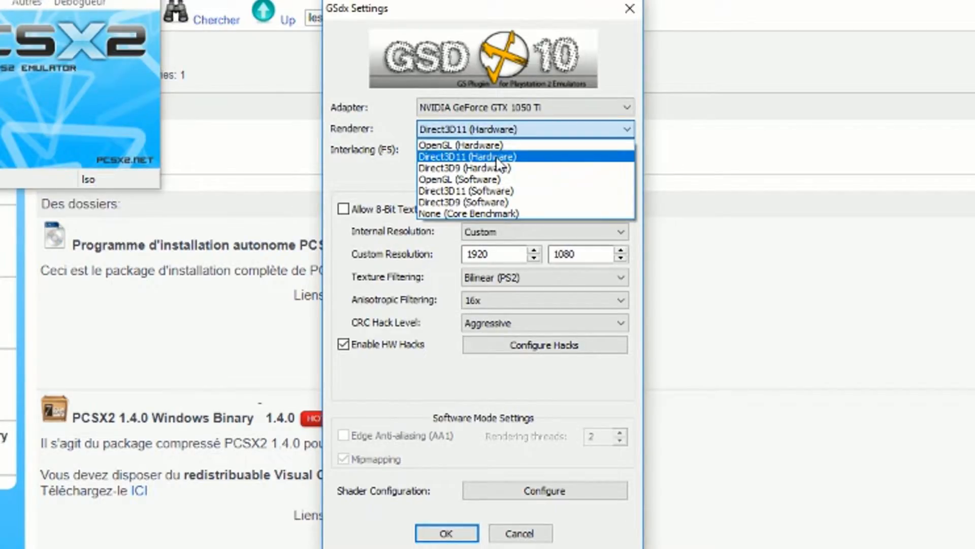
key(Tab)
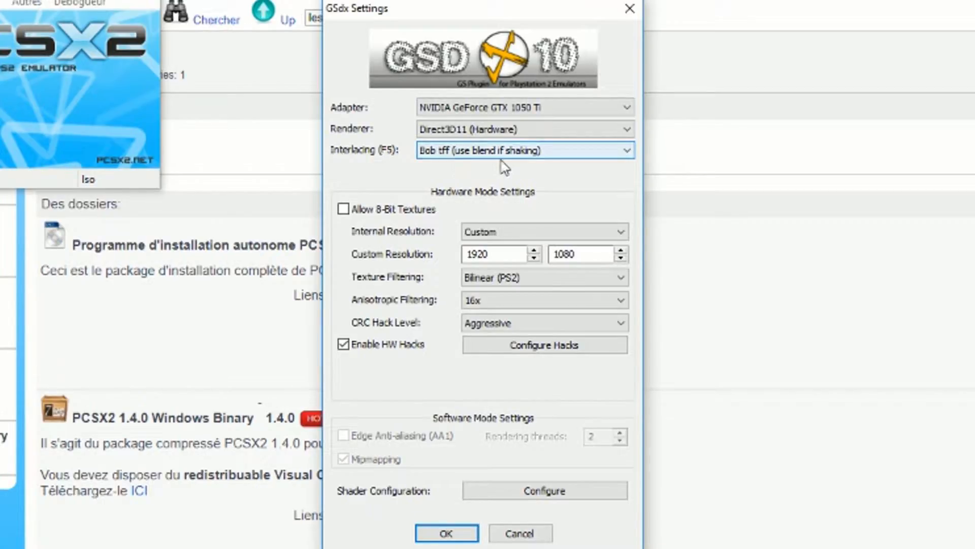
click(534, 154)
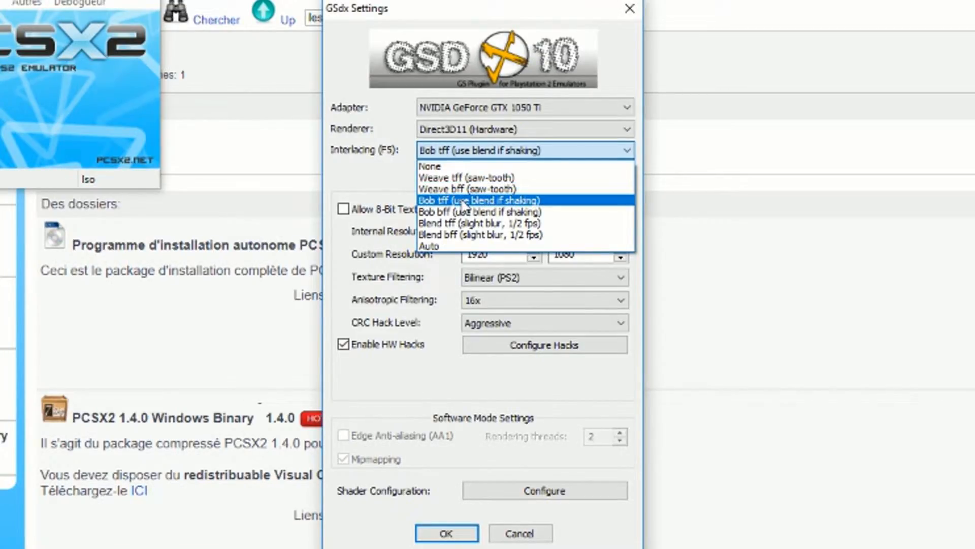
click(463, 205)
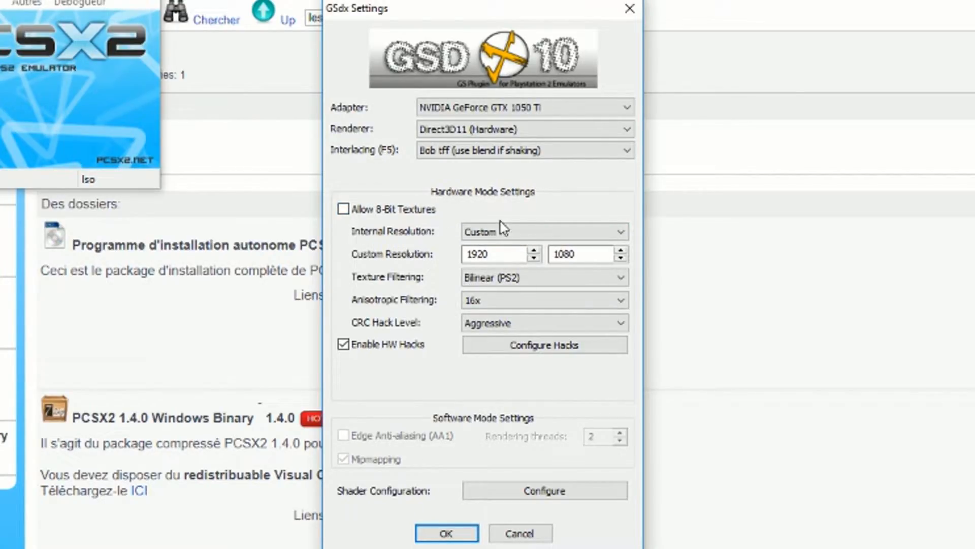
- Keep the GSdx internal resolution on Custom and set anisotropic filtering to 16x
click(506, 234)
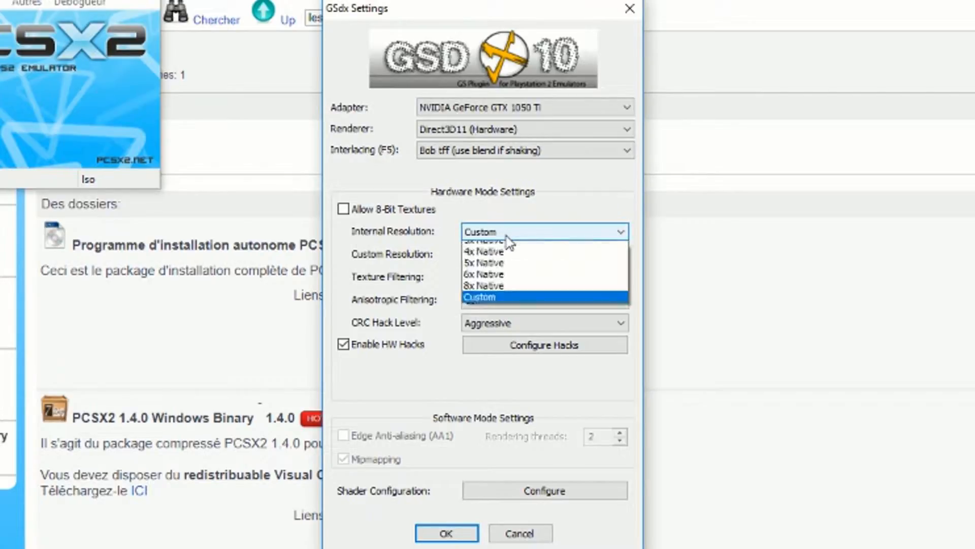
click(506, 237)
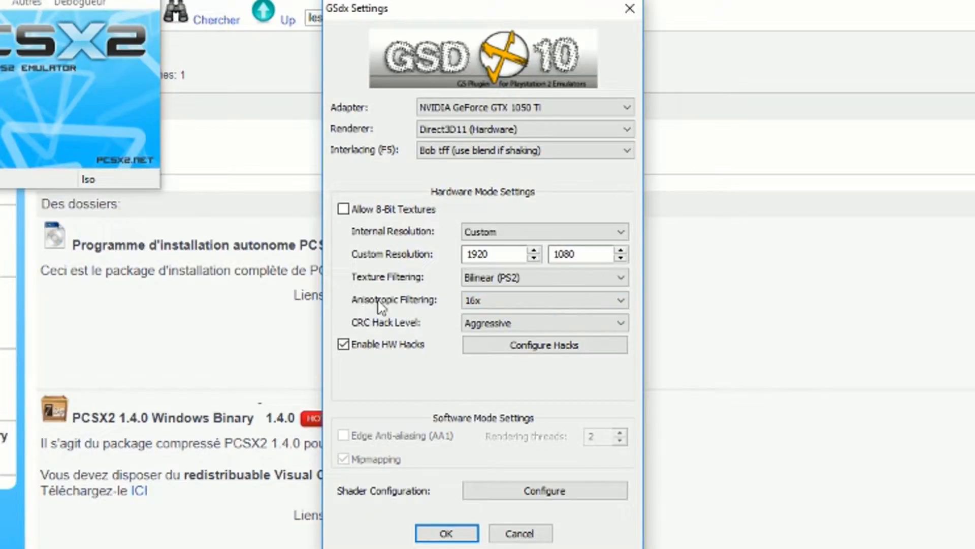
click(513, 301)
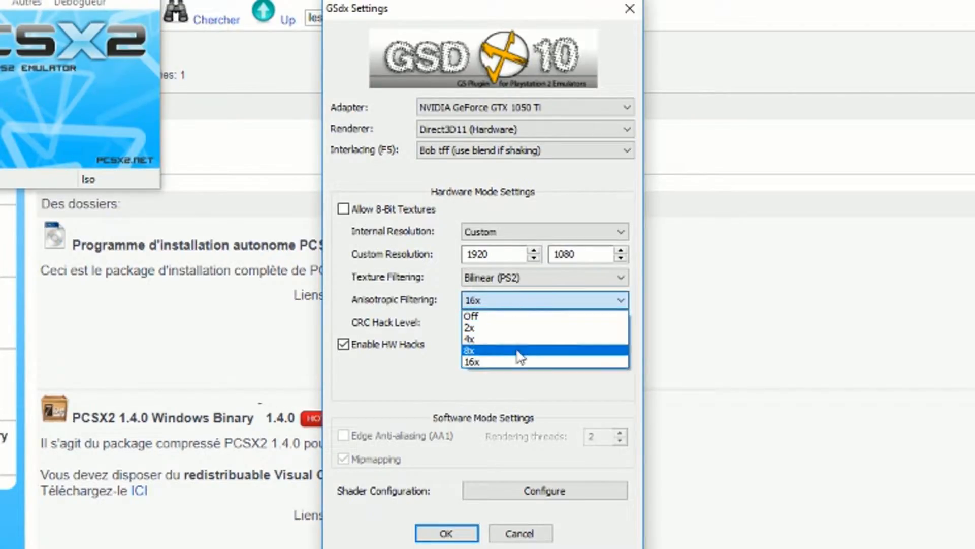
click(516, 362)
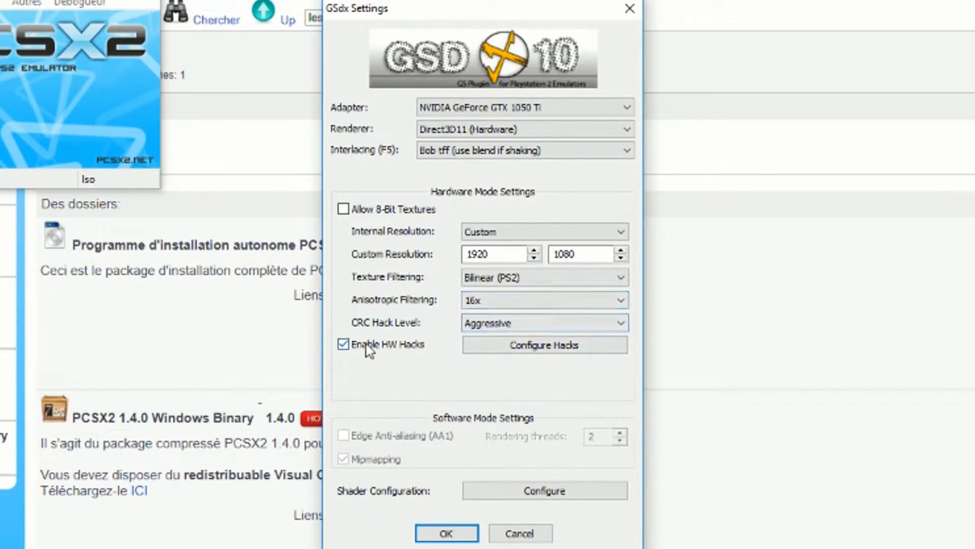
- Keep the CRC hack level on Aggressive, then check the hardware hacks configuration and accept it as it is
click(507, 324)
click(507, 325)
click(527, 351)
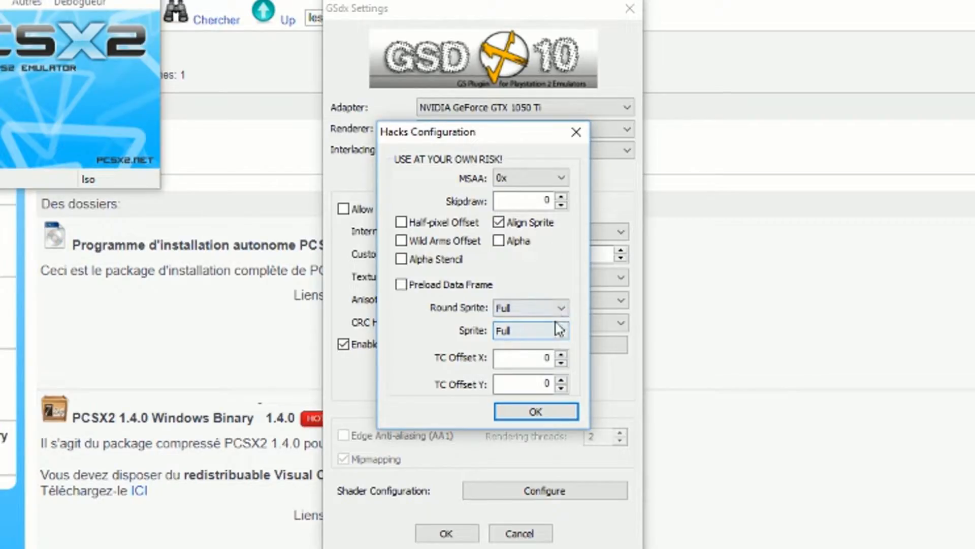
click(538, 409)
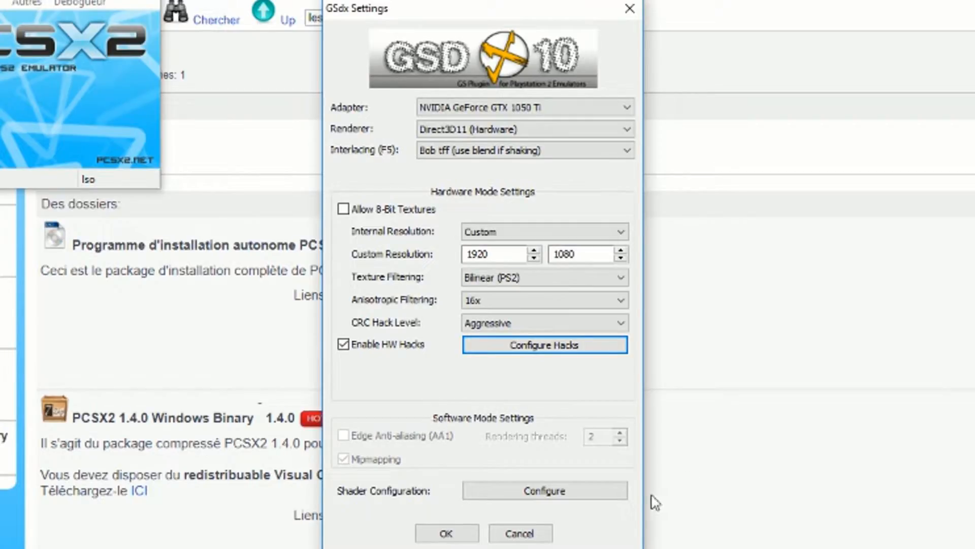
- Check the shader configuration, keep Shade Boost enabled, and confirm the shader and GSdx settings
click(501, 492)
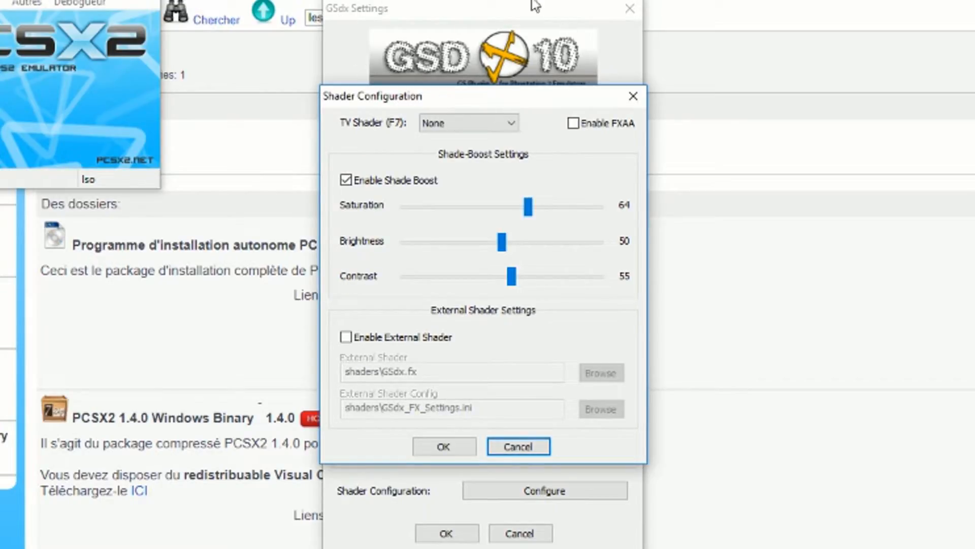
drag(523, 98, 911, 68)
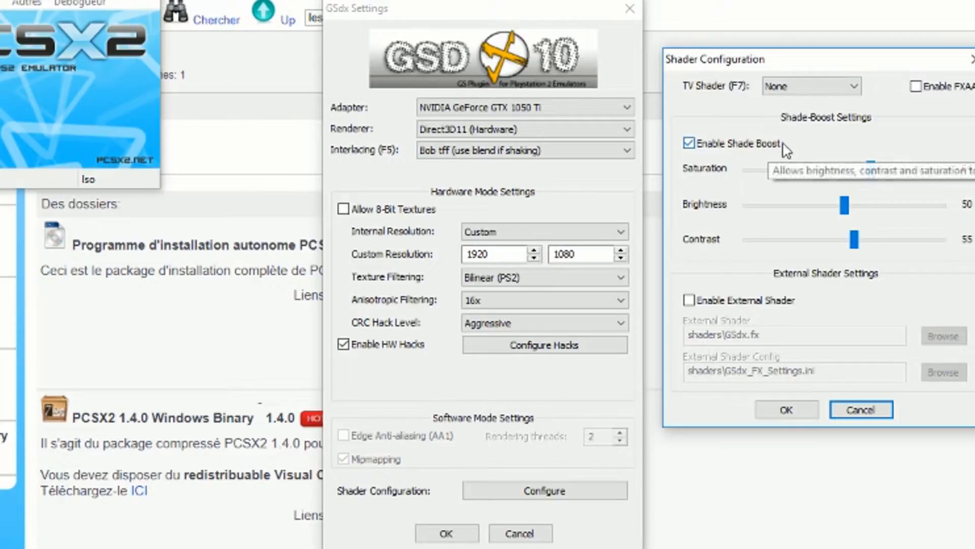
click(703, 146)
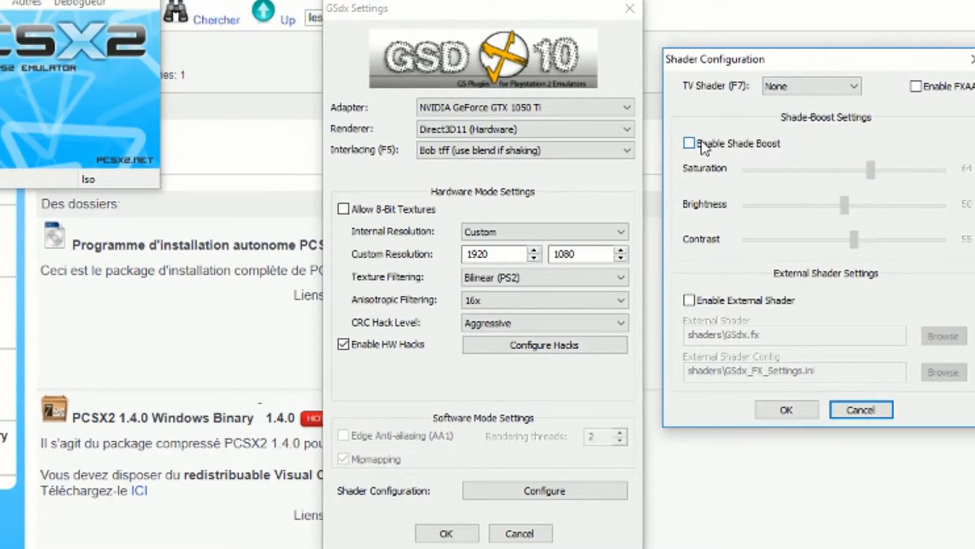
click(703, 146)
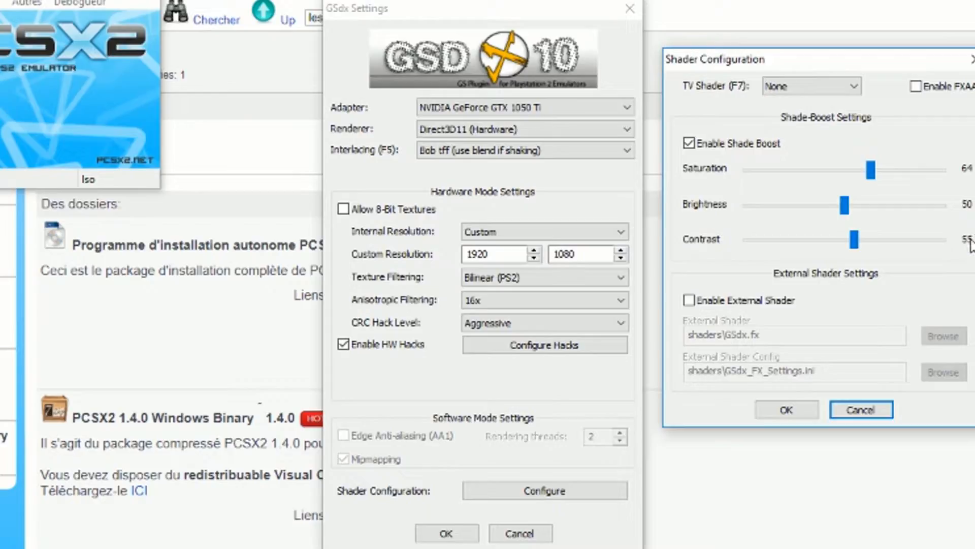
click(786, 409)
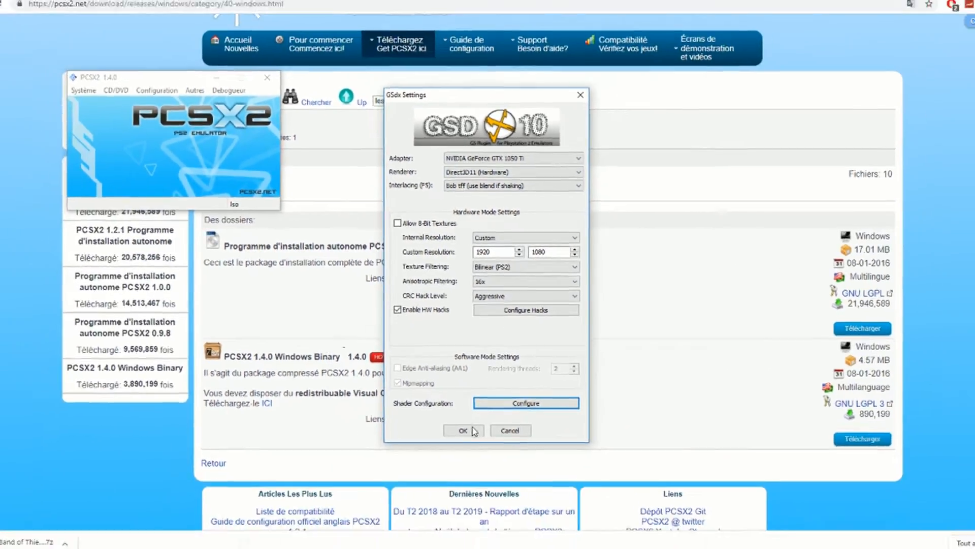
click(457, 534)
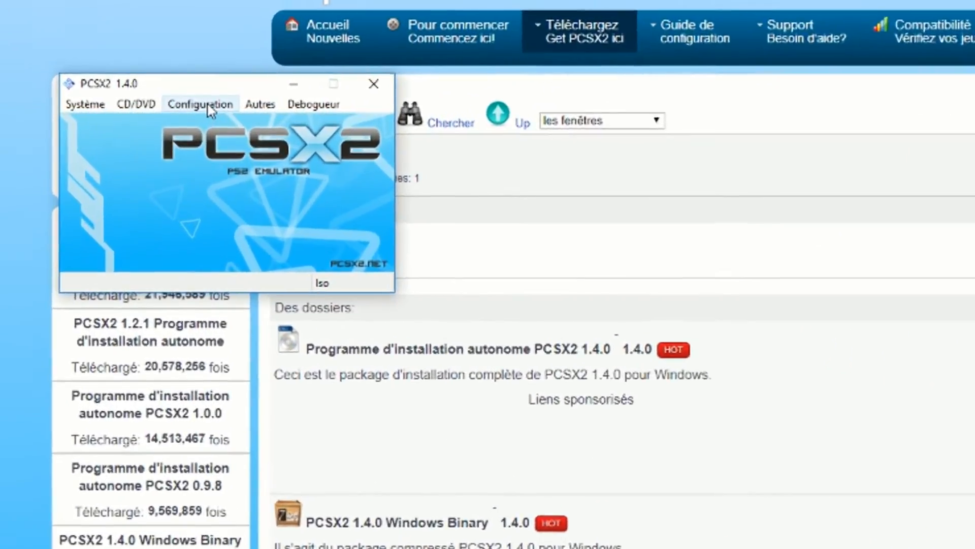
- Open the emulation settings from the video core GS parameters and review the EE/IOP, VUs and GS options
click(192, 104)
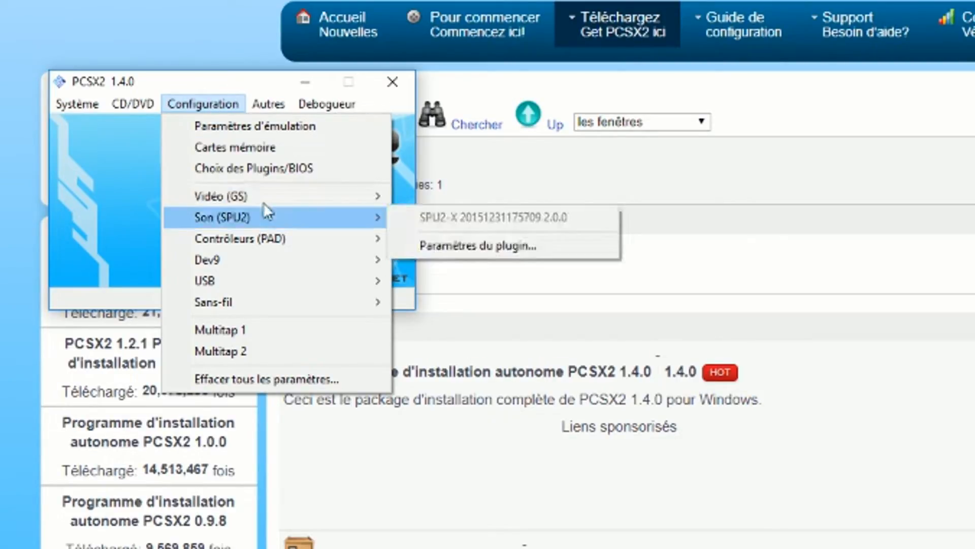
mouse_move(269, 195)
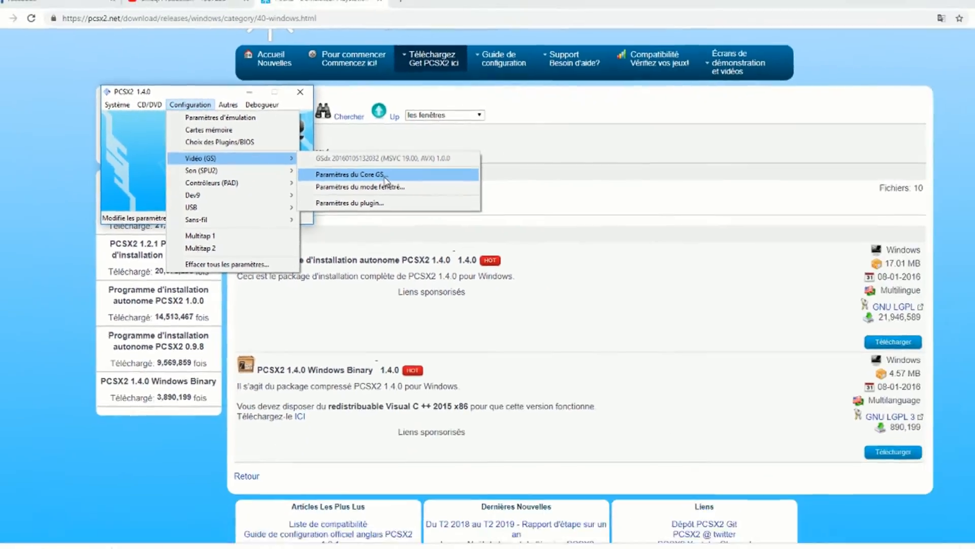
click(508, 223)
click(370, 86)
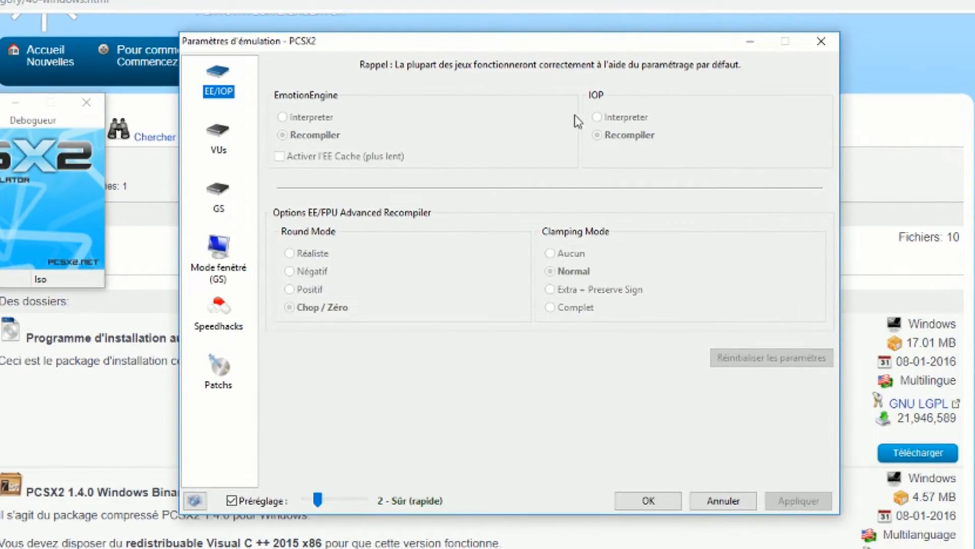
click(217, 139)
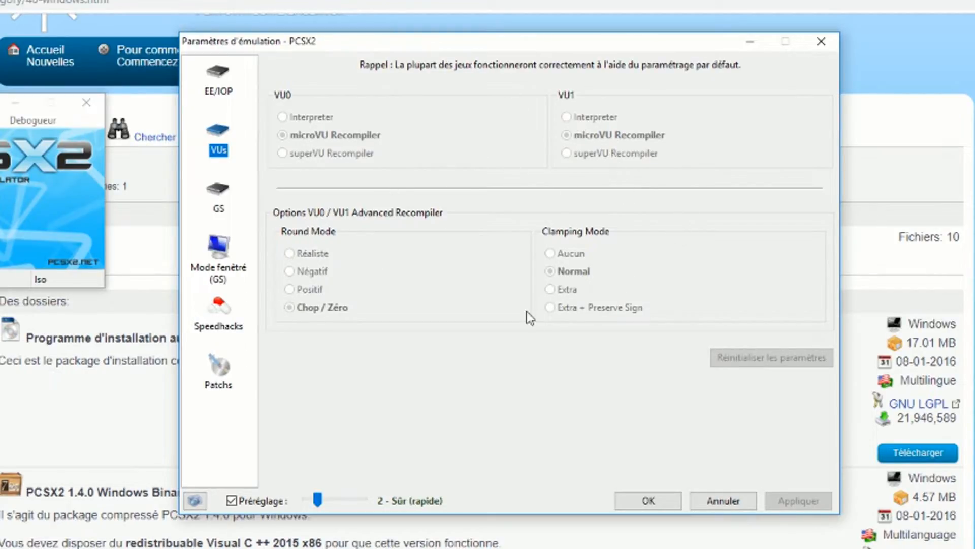
click(223, 206)
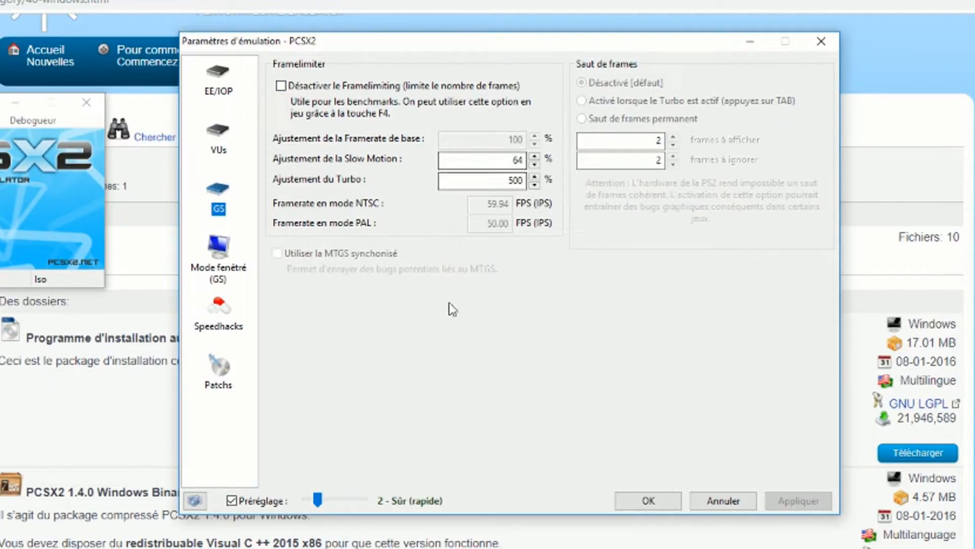
- In the windowed mode (GS) settings, try Format classique (4/3) and return the display resolution to Window/Screen
click(225, 264)
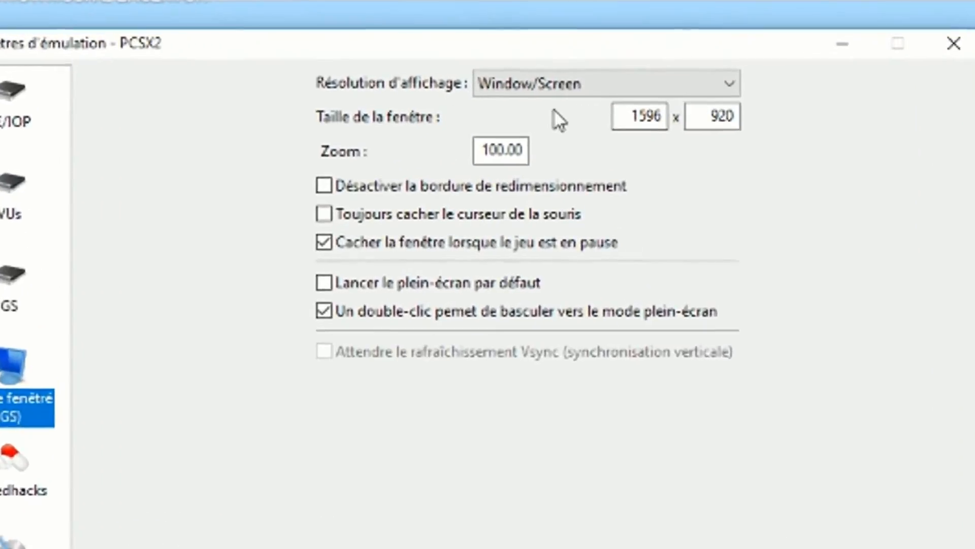
click(554, 83)
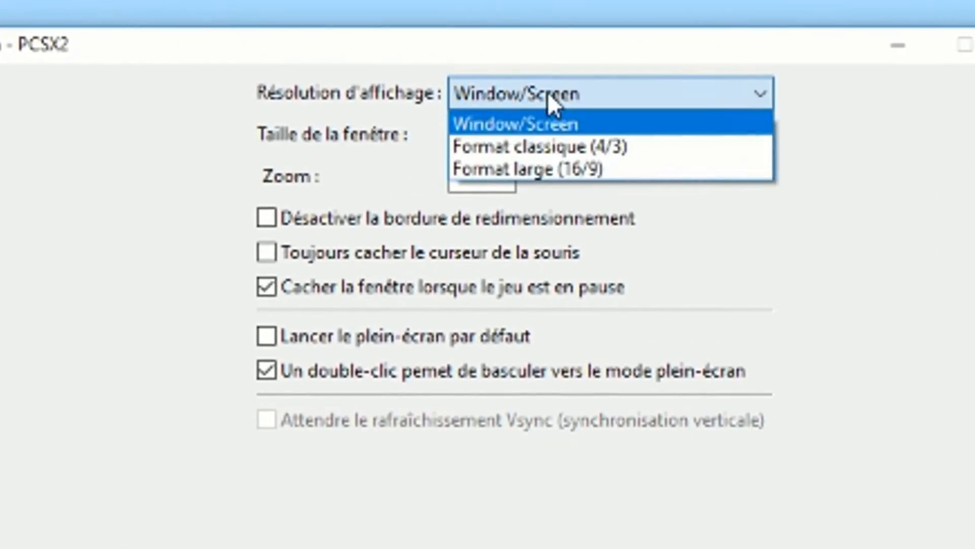
click(554, 143)
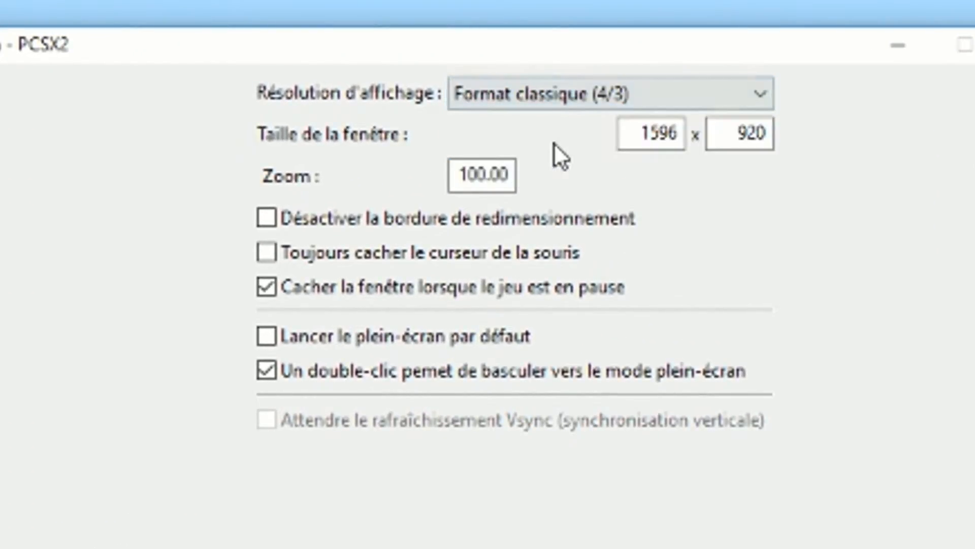
click(544, 101)
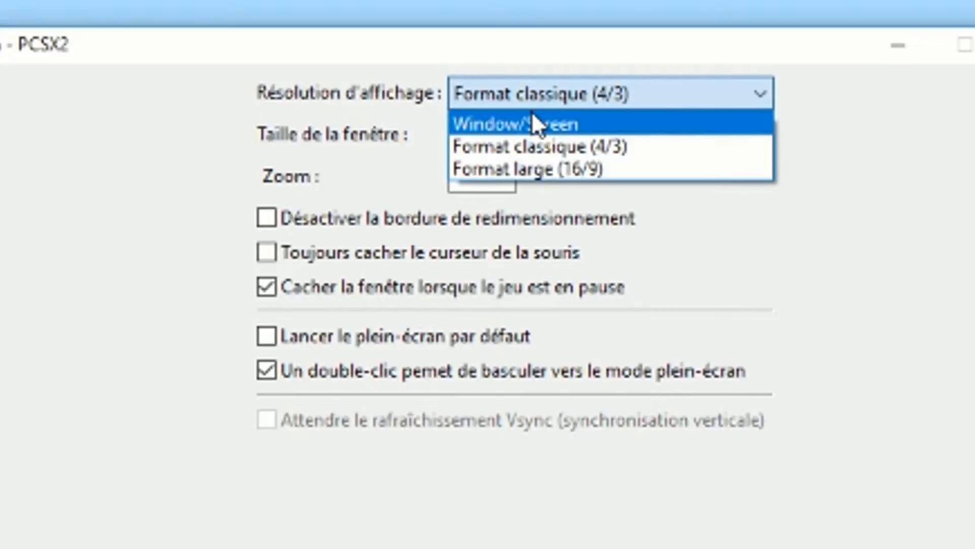
click(531, 115)
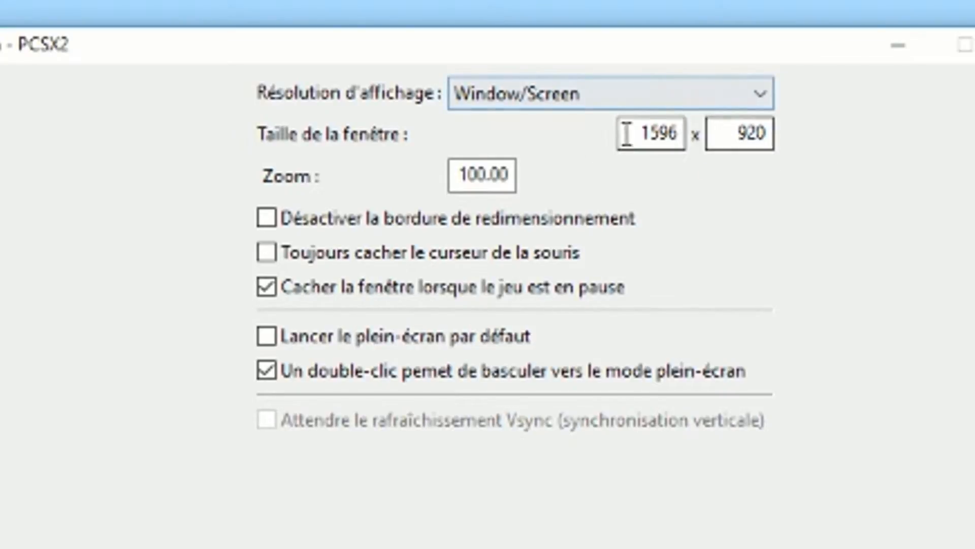
- Set the emulator's window size to 1920 x 1080
drag(650, 136, 730, 140)
drag(646, 132, 760, 130)
drag(643, 133, 683, 133)
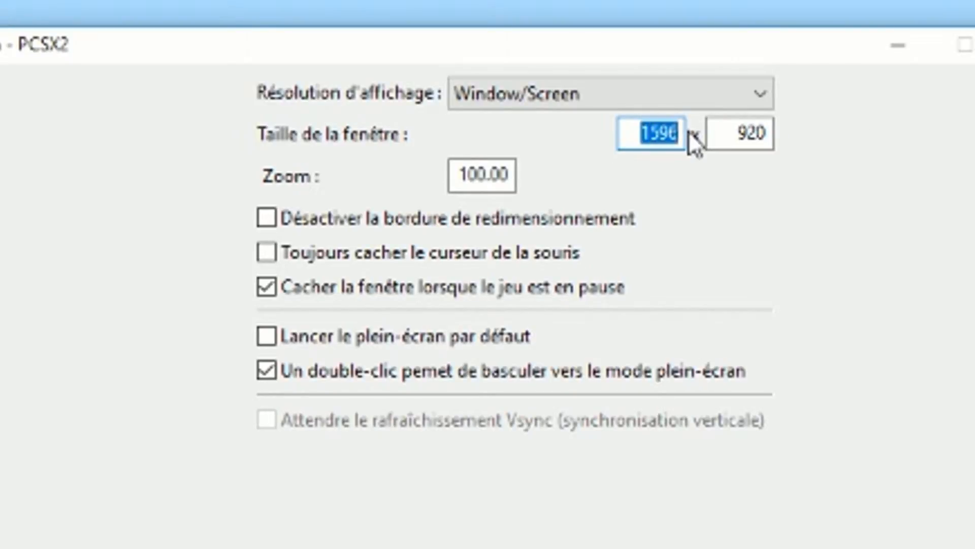
text(19)
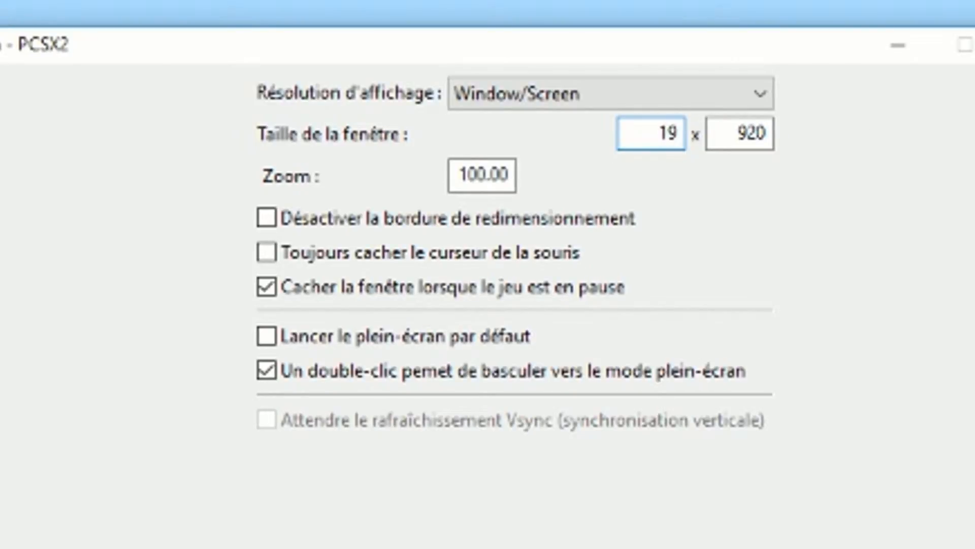
text(20)
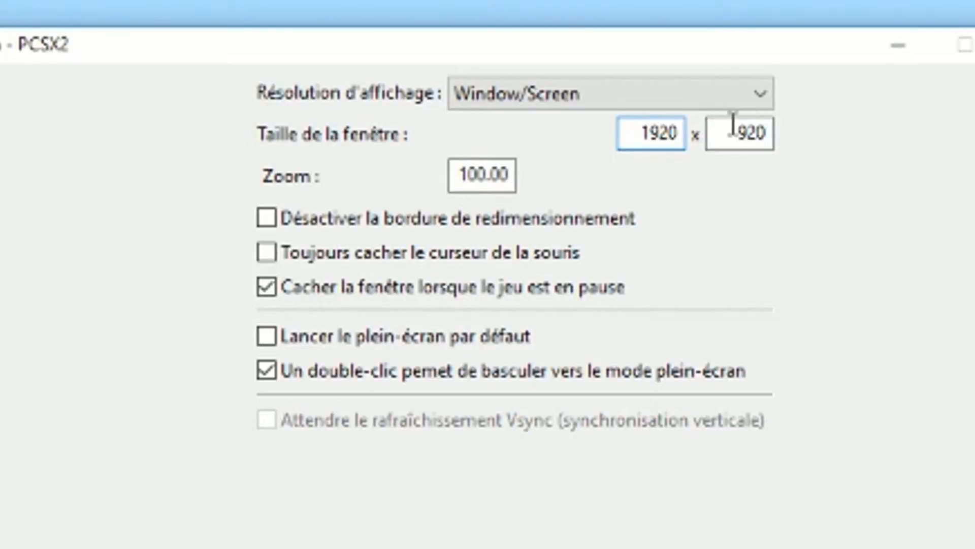
drag(731, 131, 820, 140)
text(2)
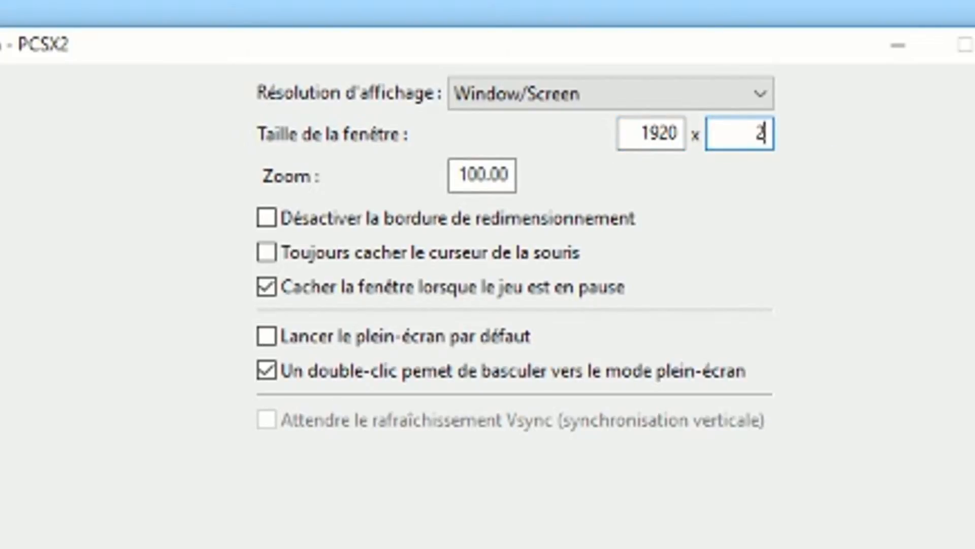
text(080)
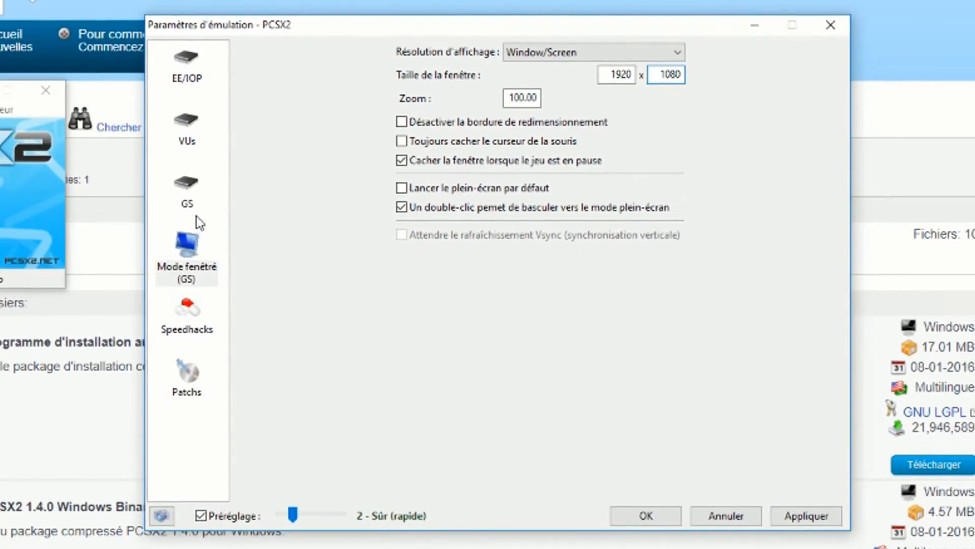
- Review the Speedhacks and Patchs options, then apply the emulation settings and close them
click(195, 325)
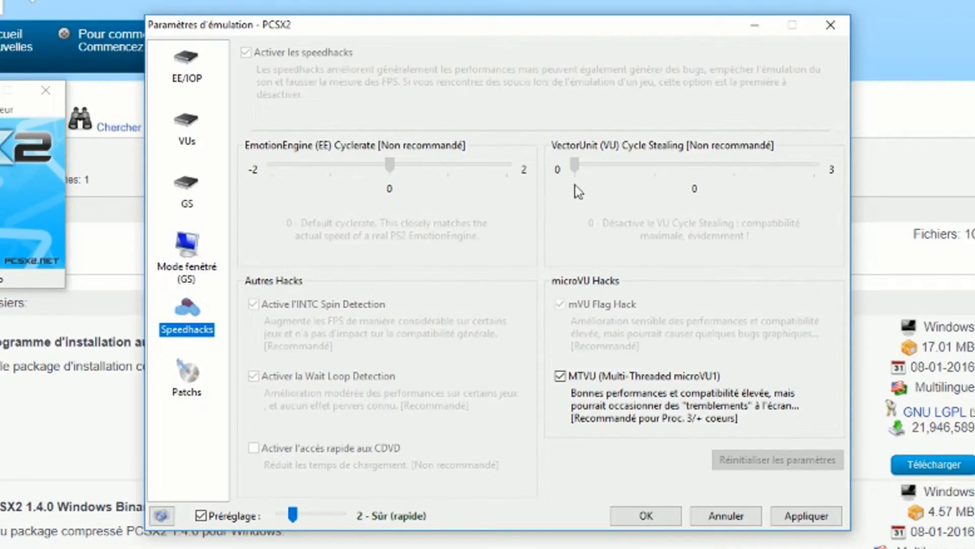
click(182, 382)
click(813, 518)
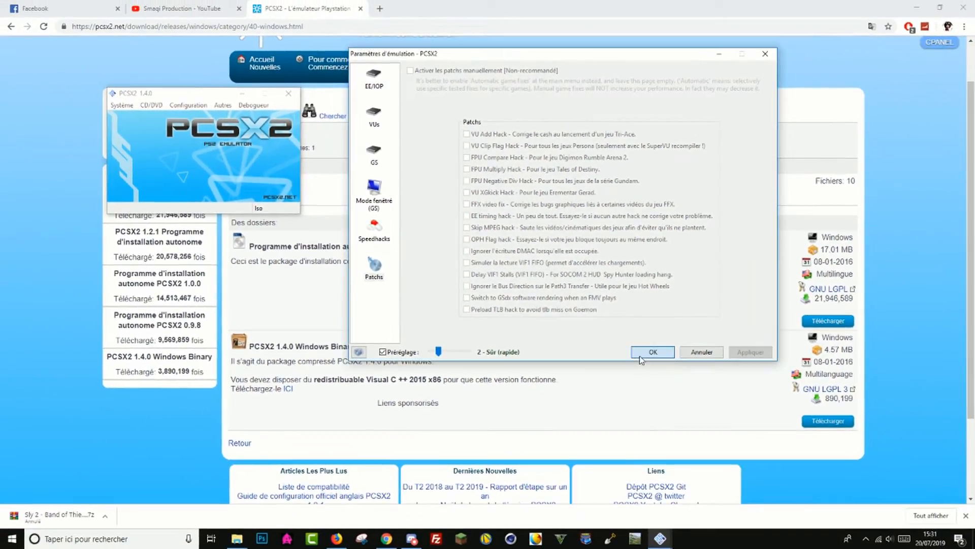
click(640, 355)
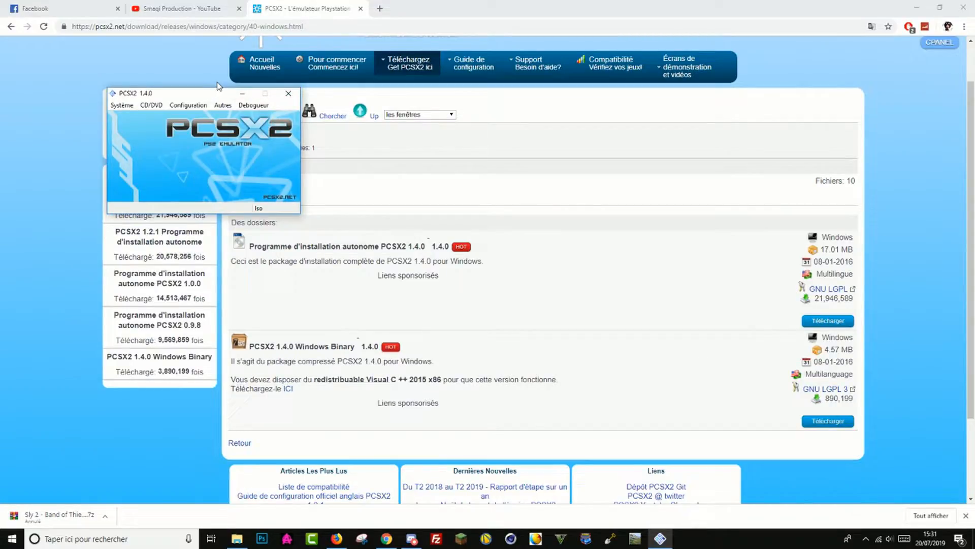
- Open the LilyPad controller plugin settings and bind the Square control of Pad 1 to X on XInput Pad 1
click(194, 110)
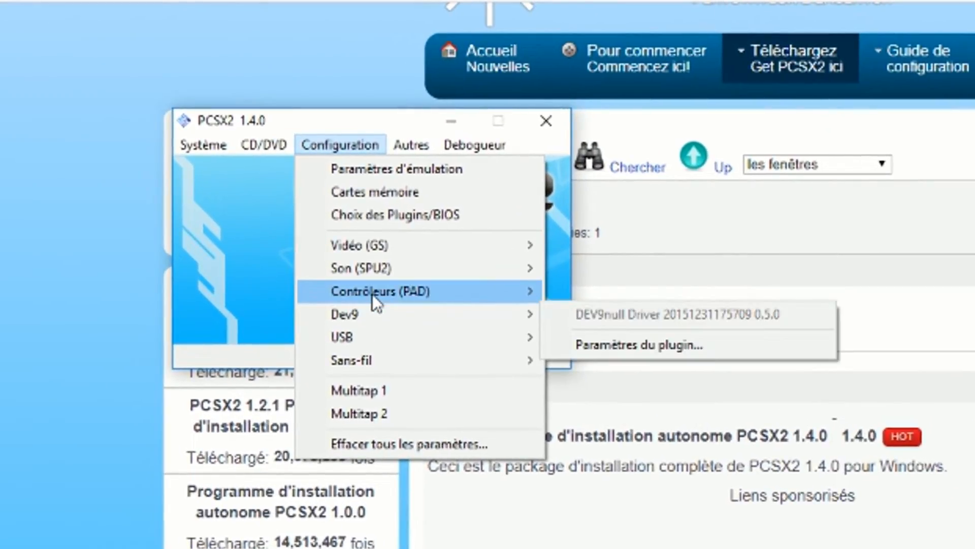
mouse_move(401, 291)
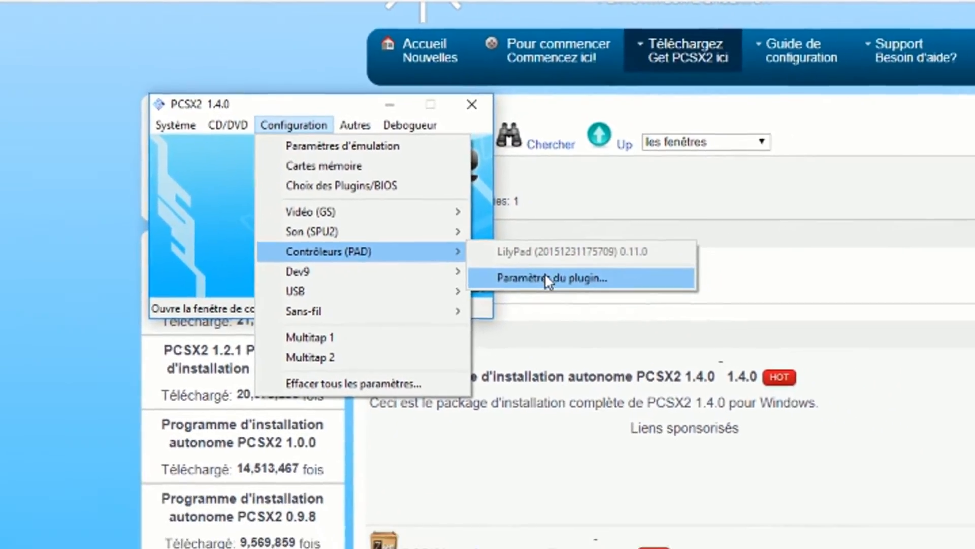
click(628, 316)
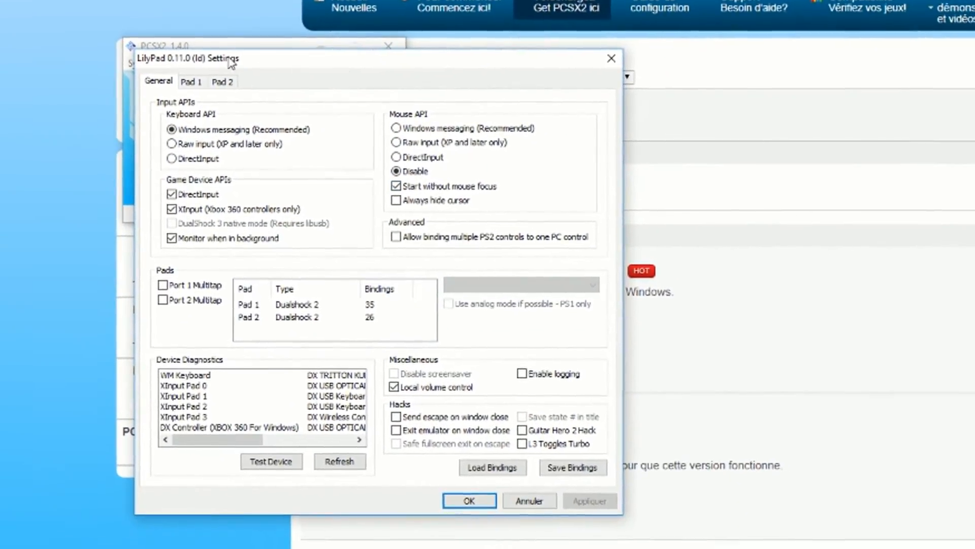
click(201, 84)
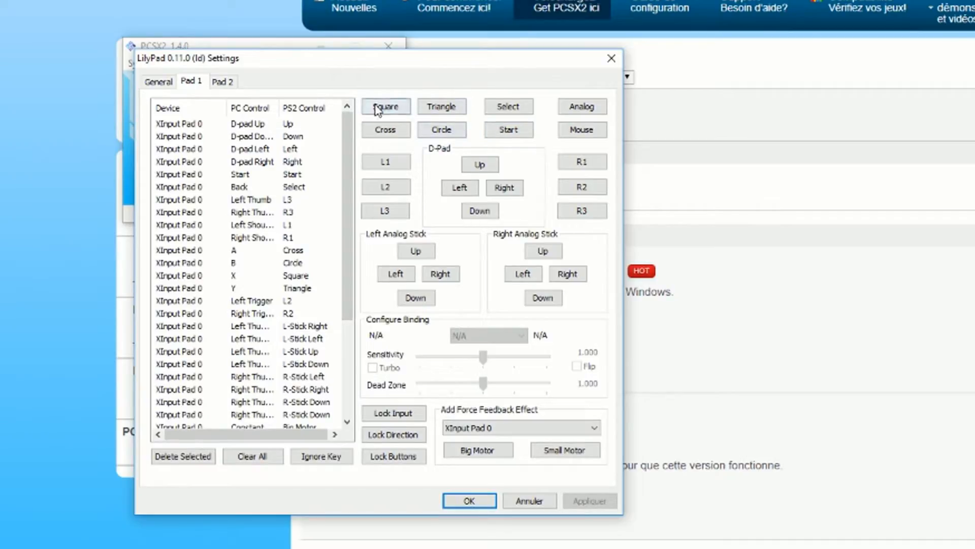
click(379, 110)
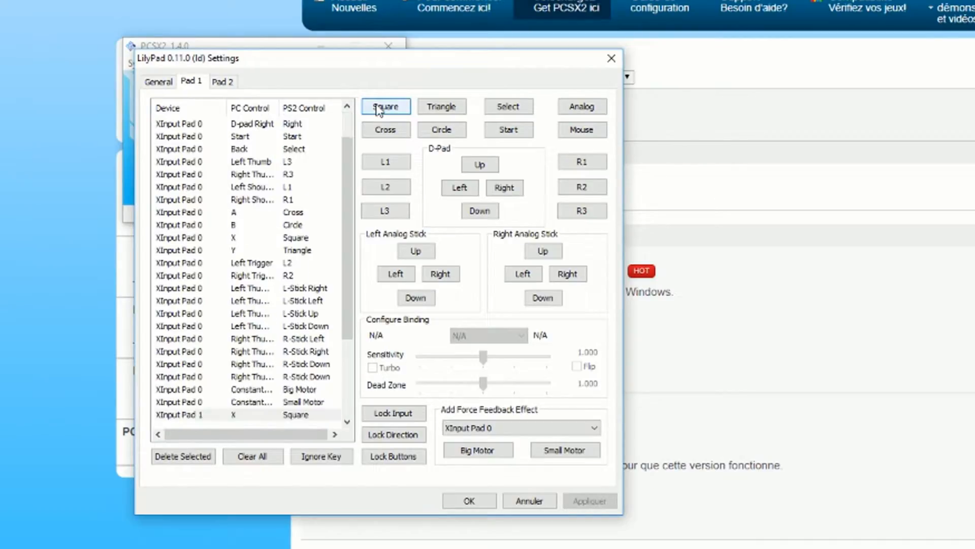
- Bind the Triangle control of Pad 1 to Y on XInput Pad 1, then apply and close the LilyPad settings
click(434, 109)
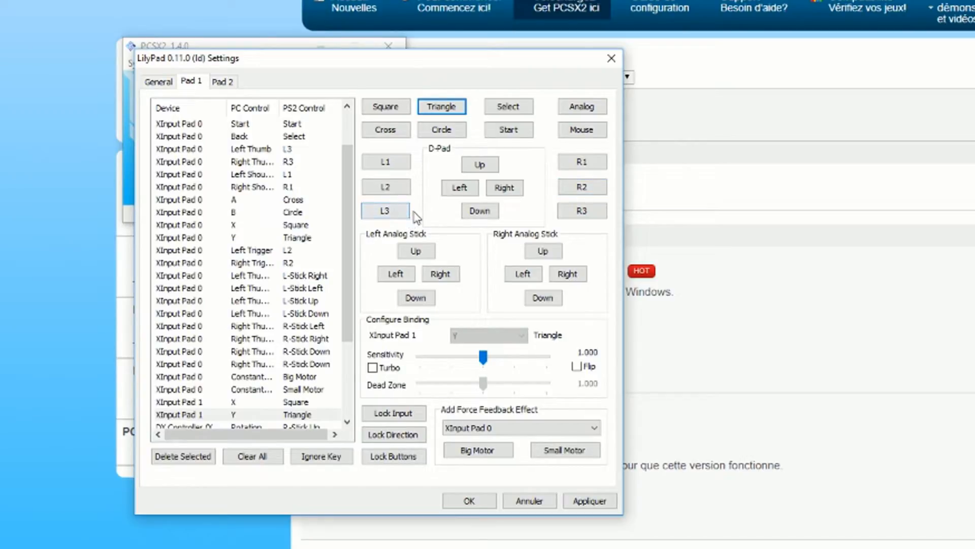
click(568, 211)
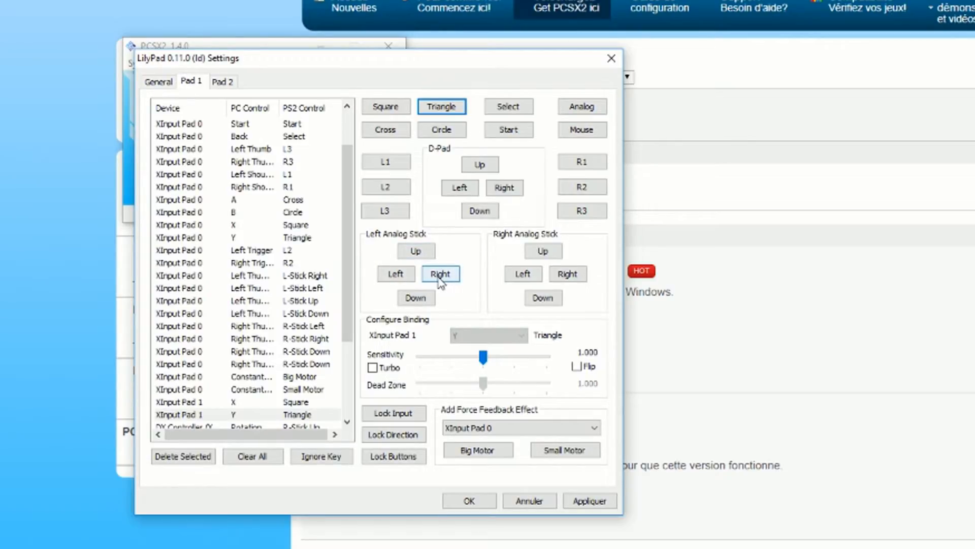
click(440, 277)
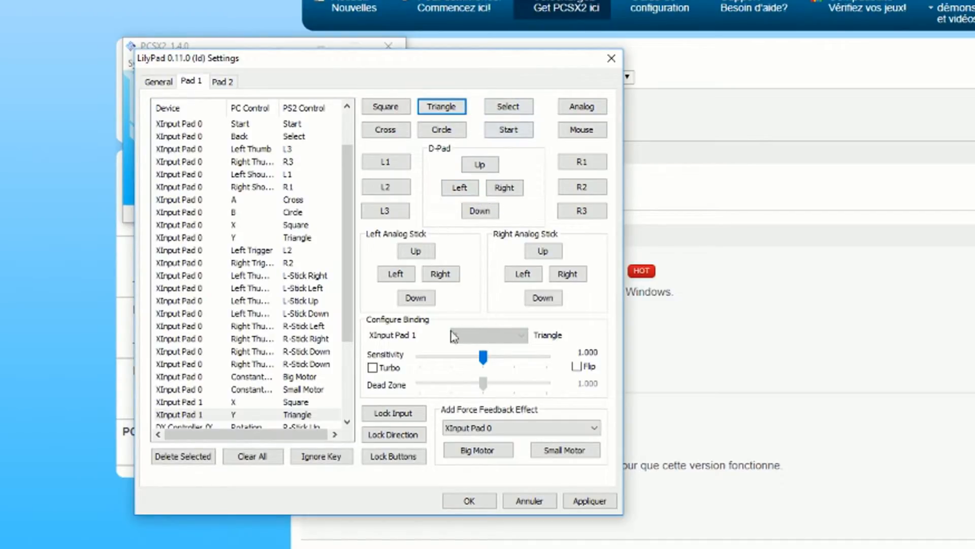
click(602, 502)
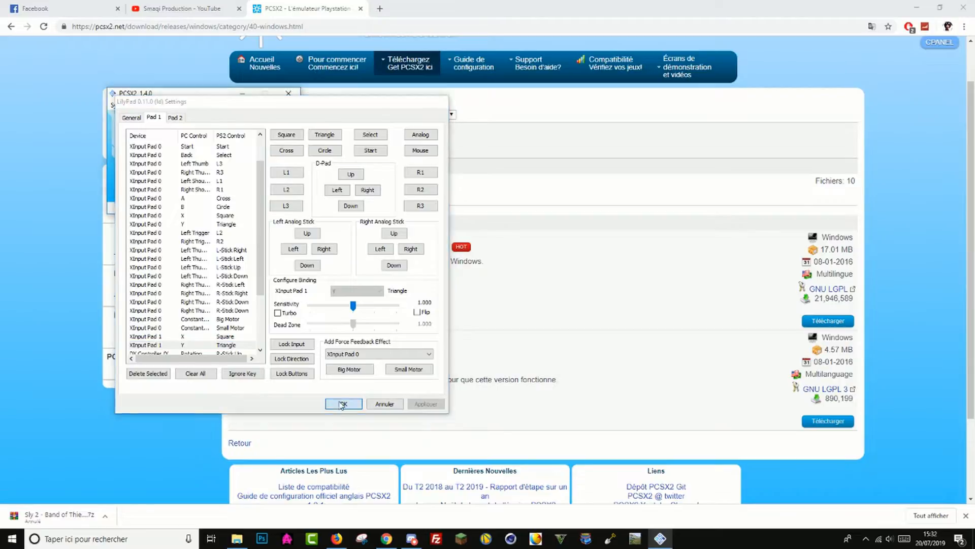
click(406, 453)
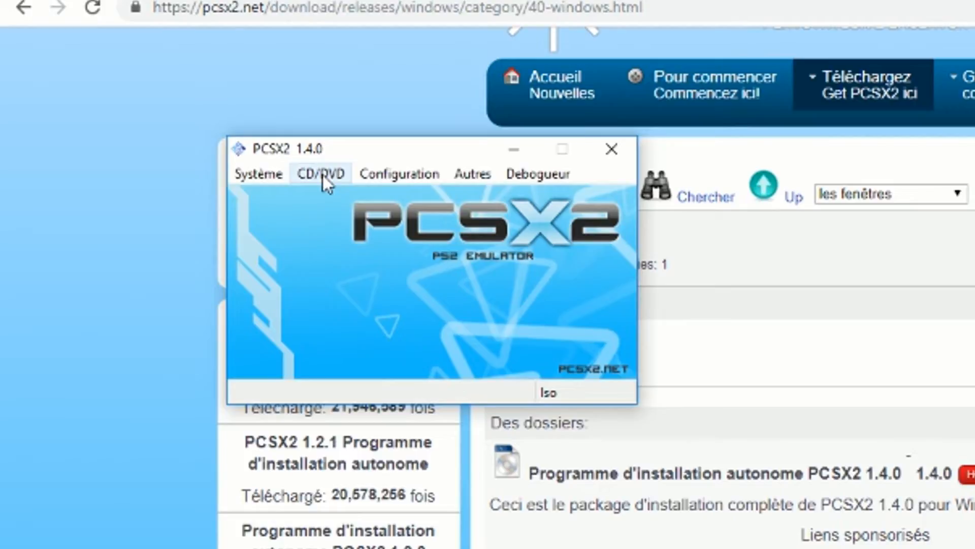
click(152, 105)
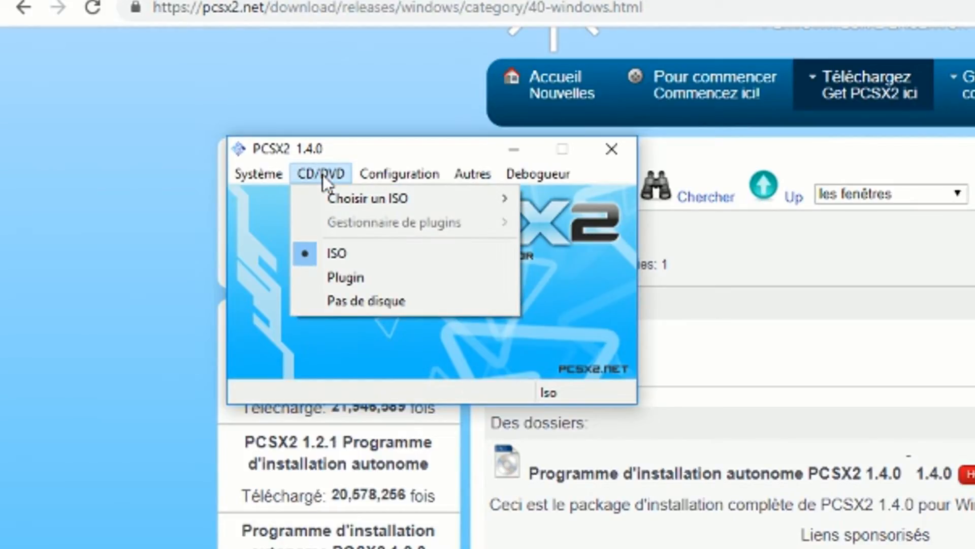
mouse_move(368, 193)
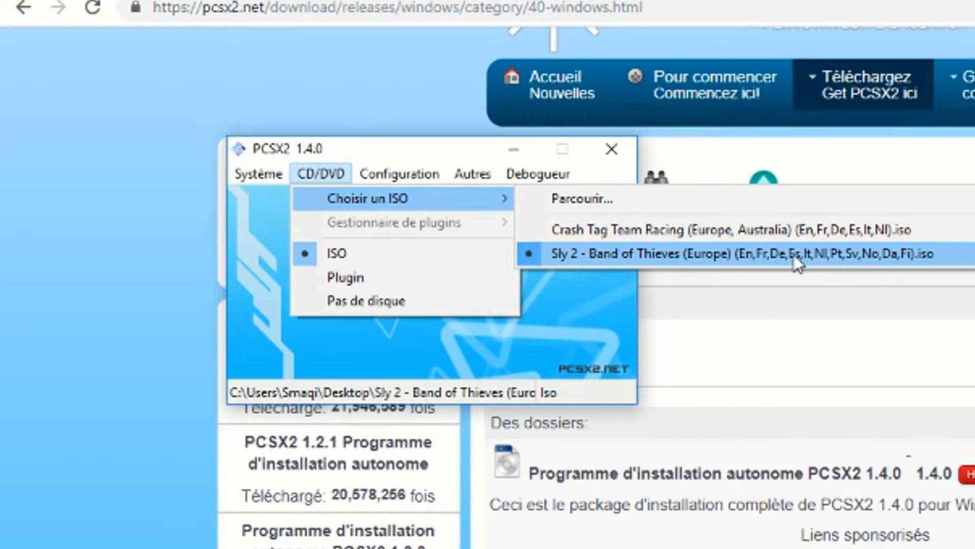
click(598, 199)
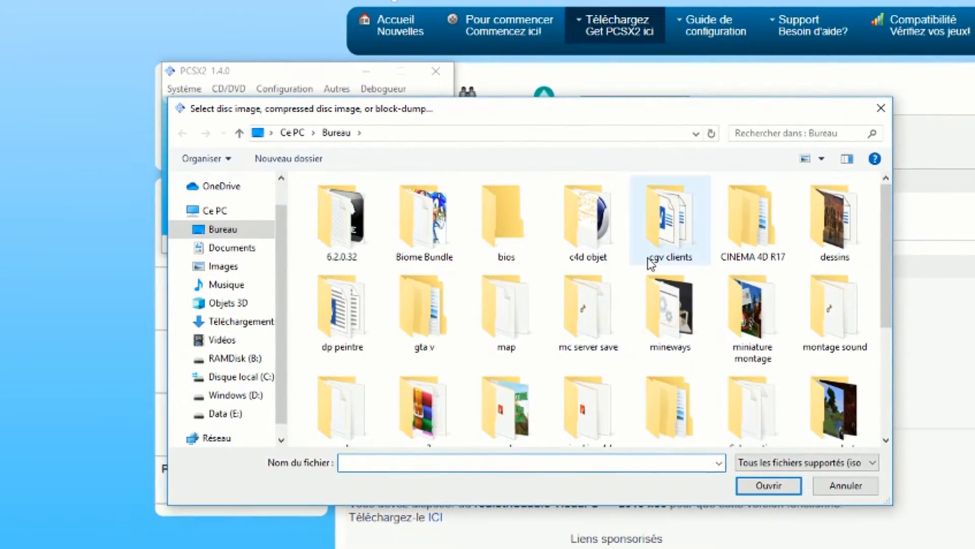
scroll(648, 257, down, 5)
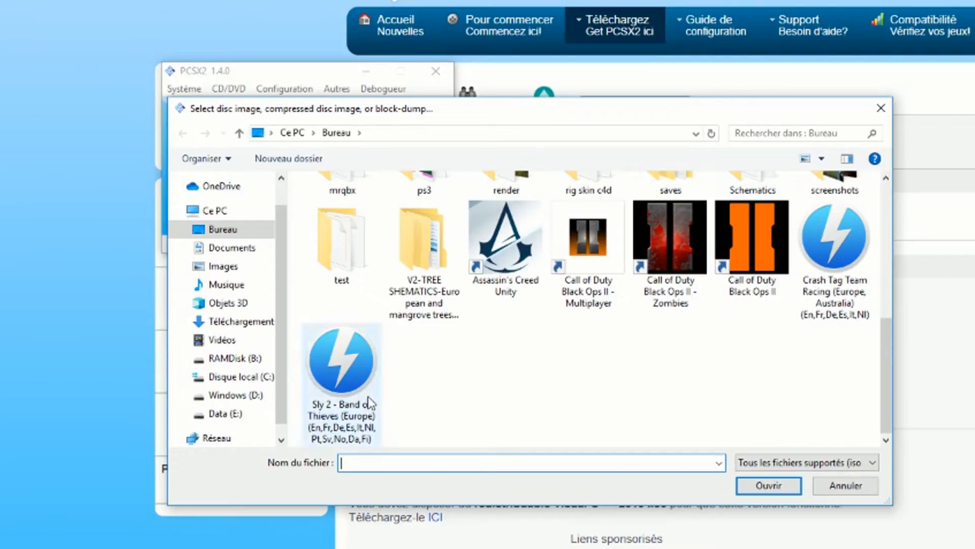
click(339, 368)
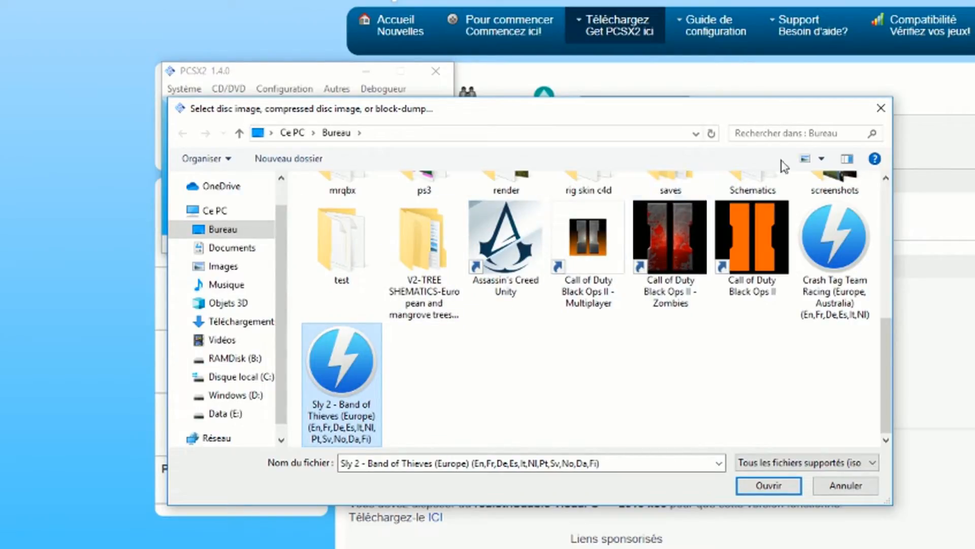
click(887, 108)
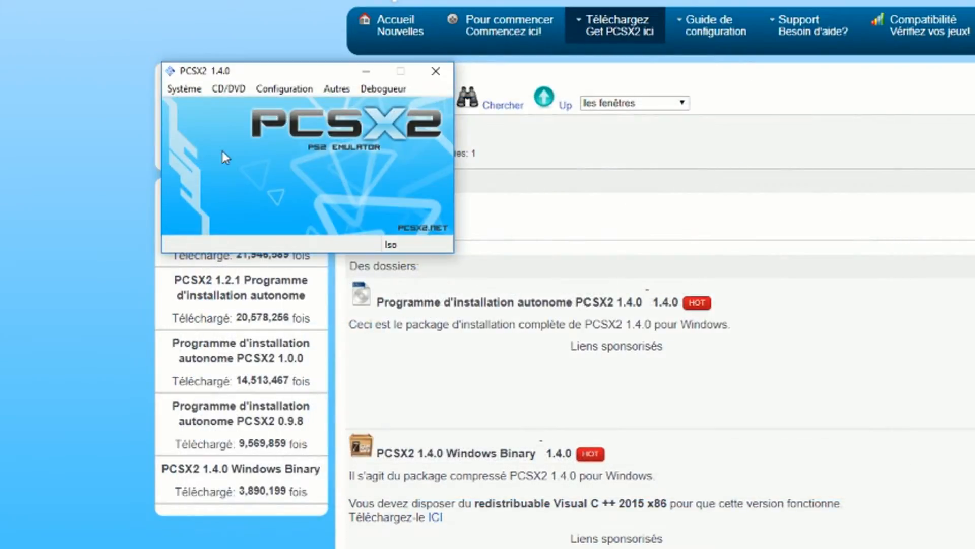
- Choose the recent disc image Sly 2 - Band of Thieves (Europe) as the ISO for the emulator
click(229, 88)
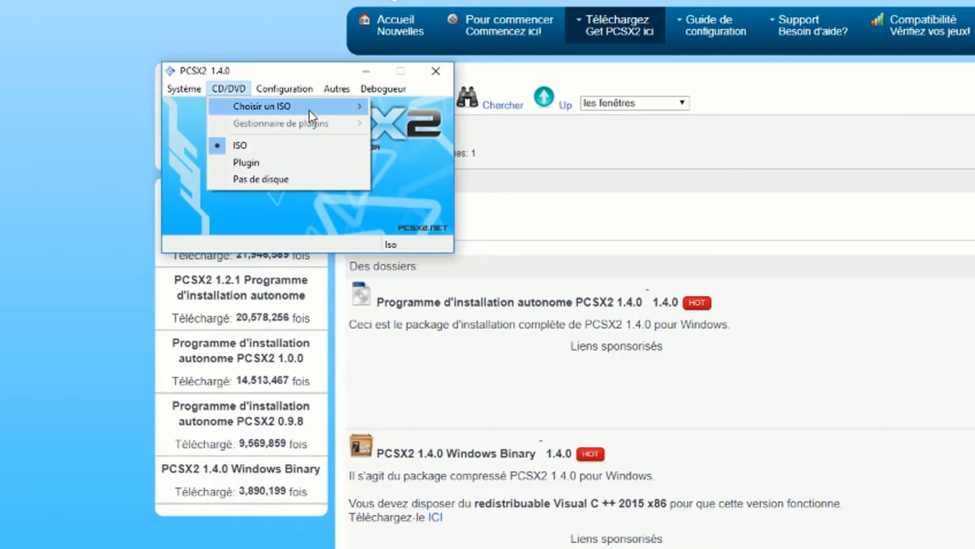
mouse_move(345, 113)
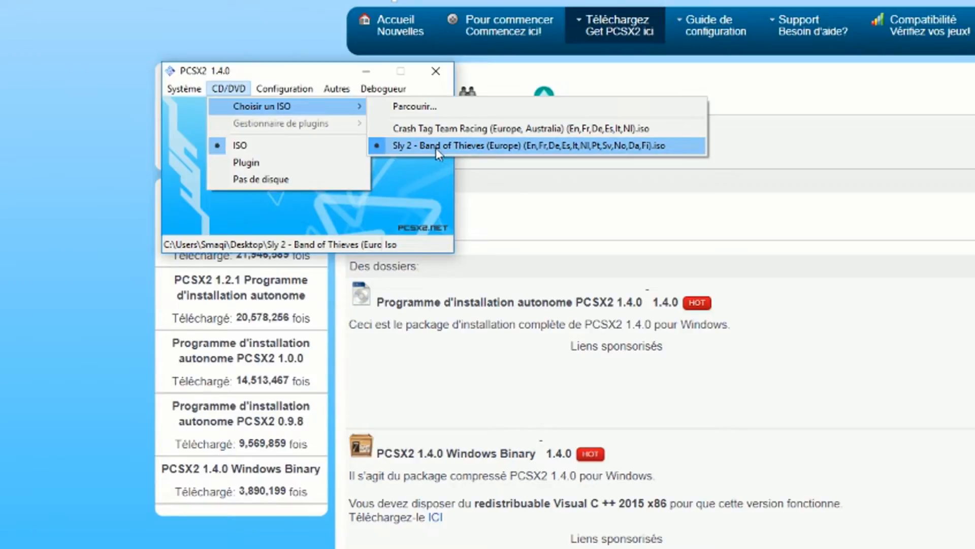
click(463, 145)
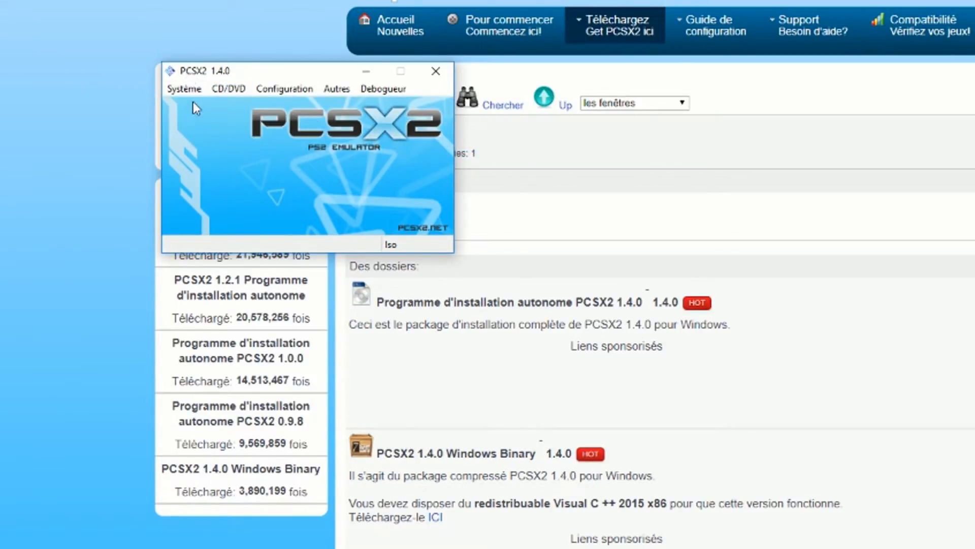
- Close the emulator and relaunch the pcsx2 application from the PCSX2 folder in Documents
click(185, 88)
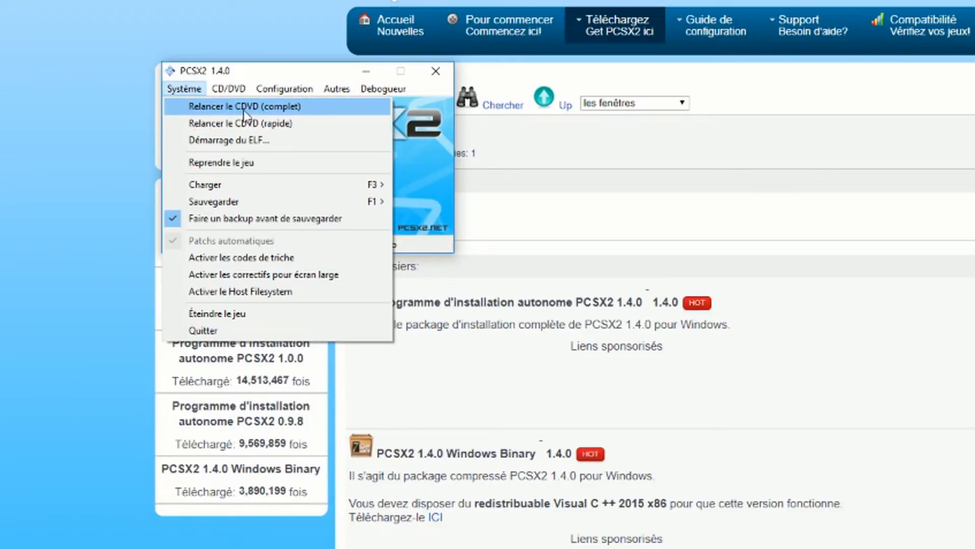
mouse_move(230, 89)
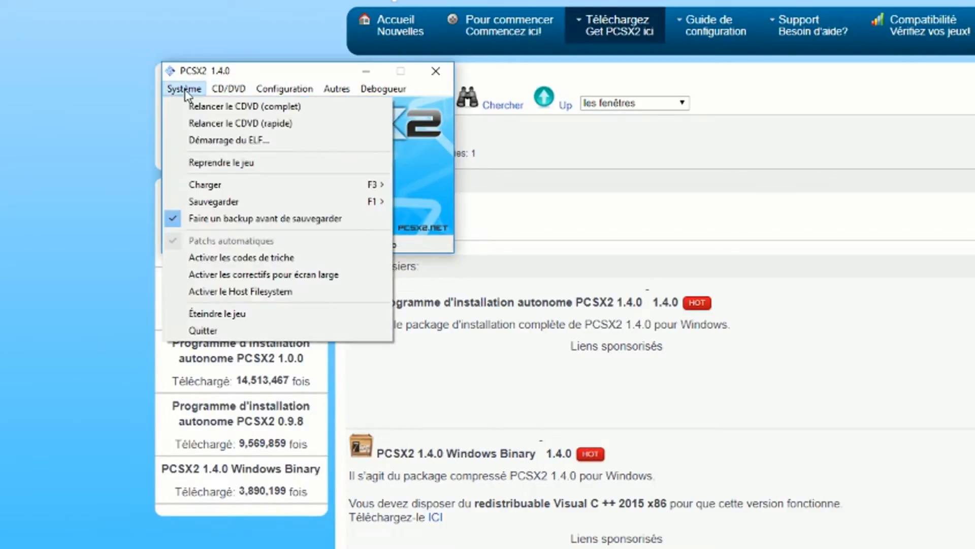
click(432, 77)
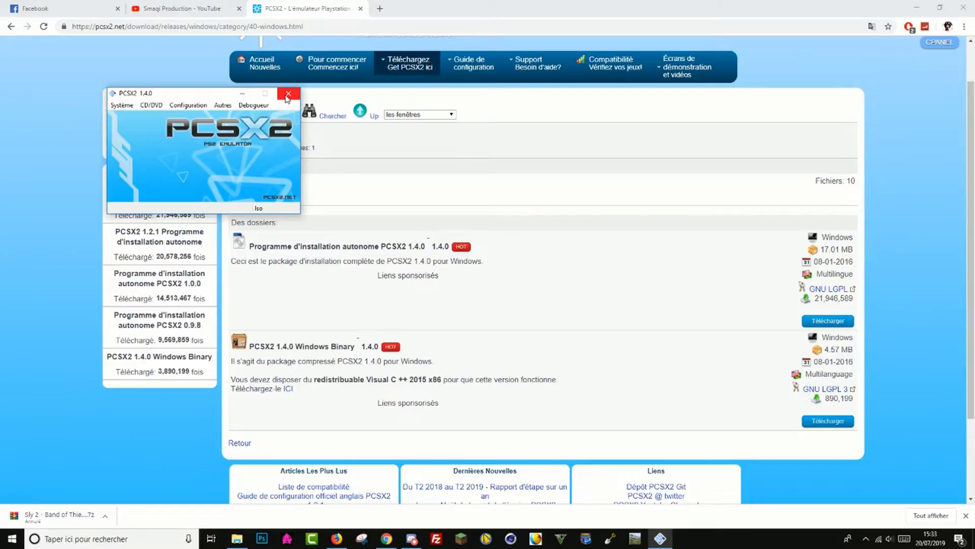
click(287, 97)
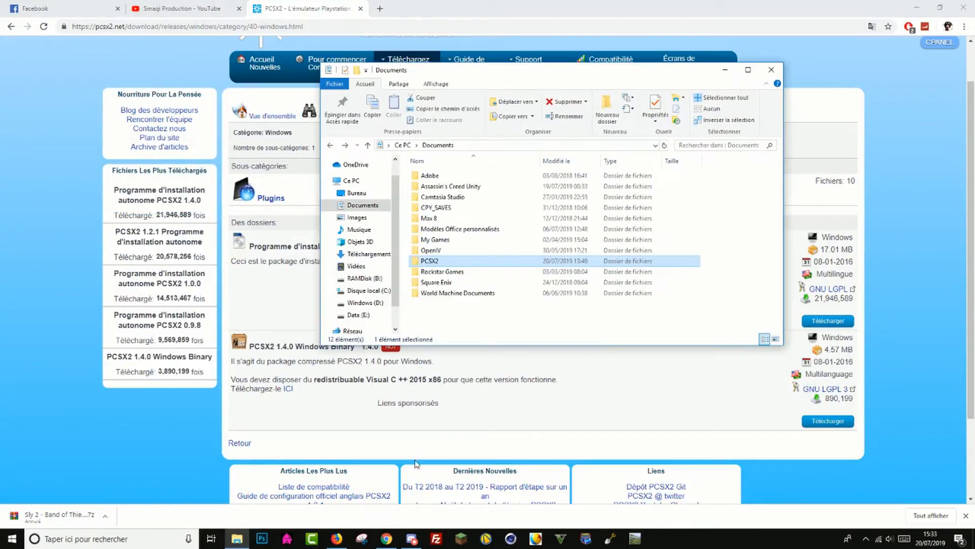
double_click(449, 261)
scroll(453, 319, down, 1)
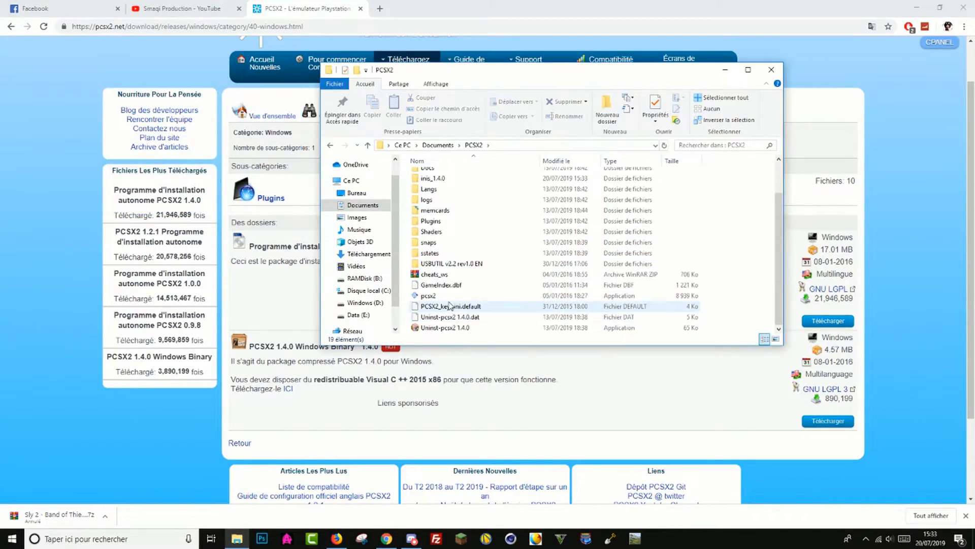
double_click(430, 295)
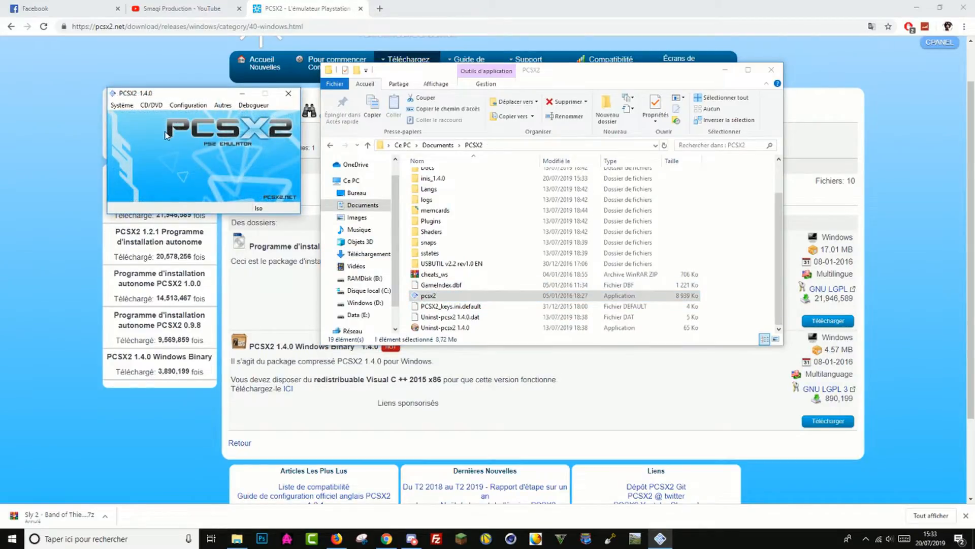
- Start the CDVD with the full boot (complet) and switch the game window to full screen
click(130, 107)
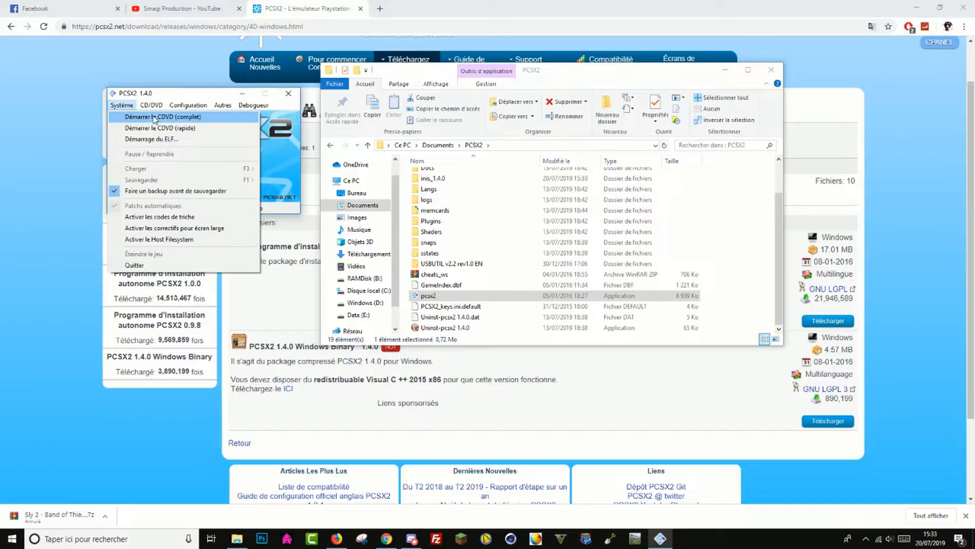
click(148, 117)
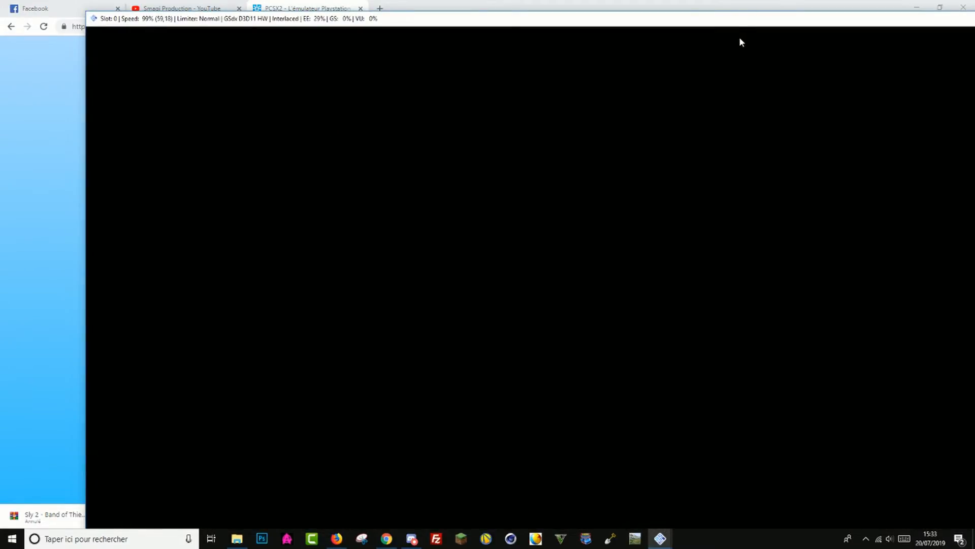
drag(741, 18, 662, 11)
double_click(591, 207)
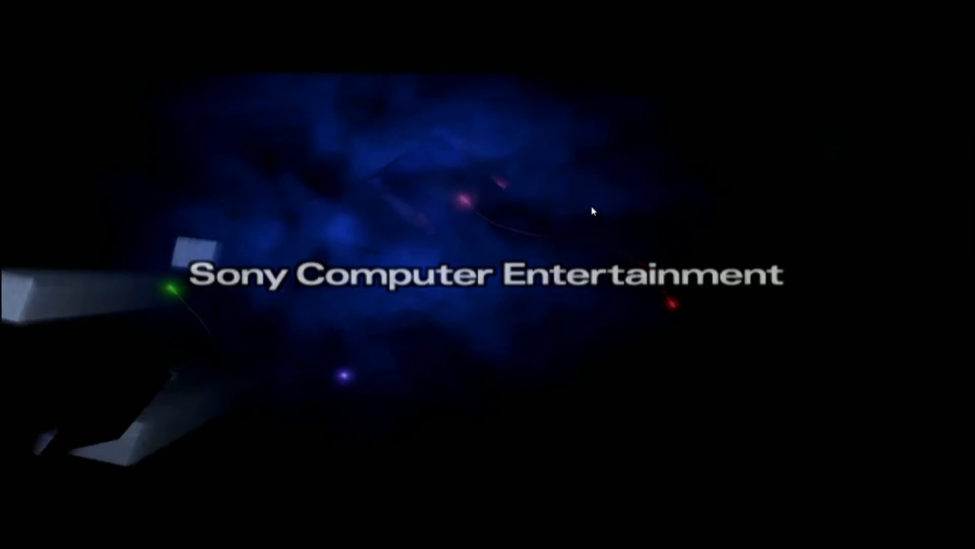